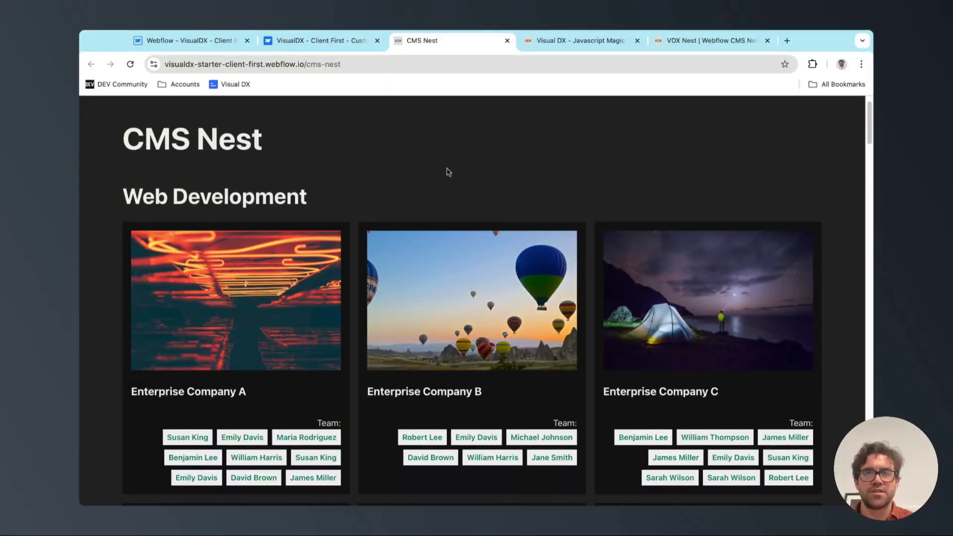
Copy the VisualDX script tag from the Quick Start Setup docs into the Webflow site's custom head code after the style block and save
click(596, 45)
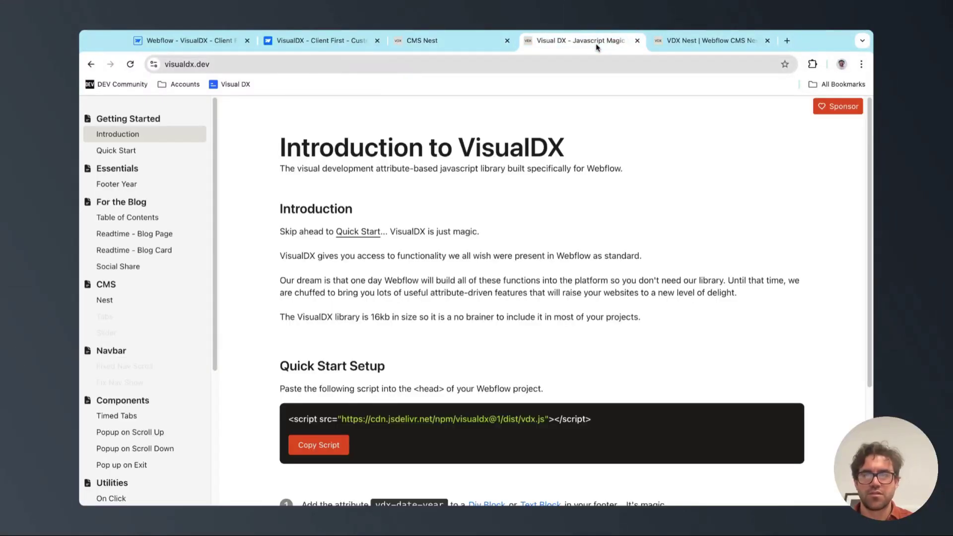
click(320, 446)
click(321, 41)
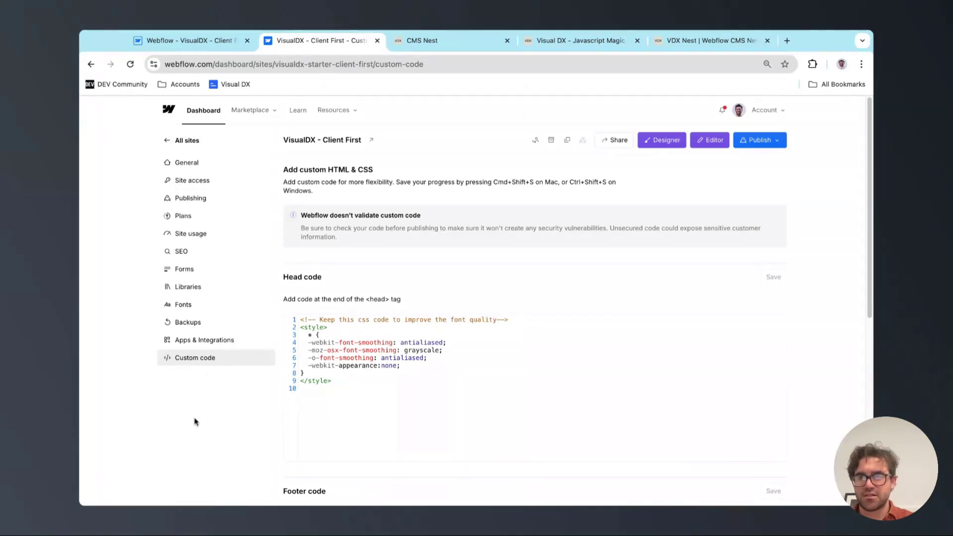
click(325, 392)
text(<script src="https://cdn.jsdelivr.net/npm/visualdx@1/dist/vdx.js"></script>)
click(778, 280)
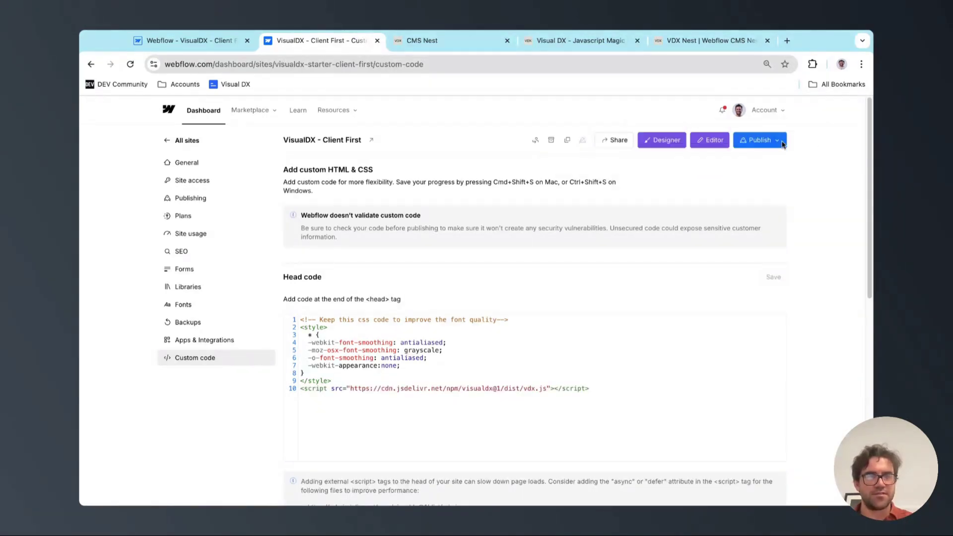
In the Webflow Designer, examine the Team Members, Projects and Categories collections, including the Categories and Team Members references of Enterprise Company A
key(super+1)
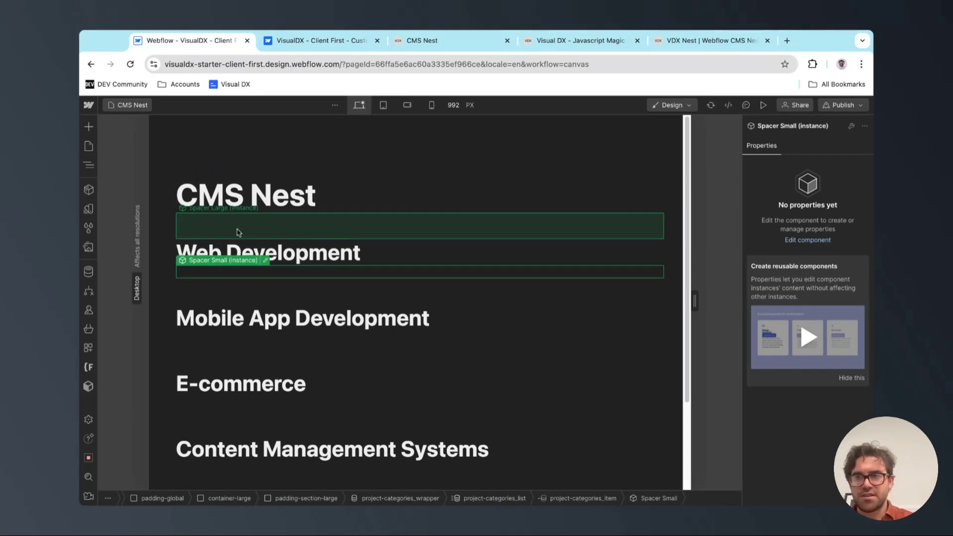
click(89, 272)
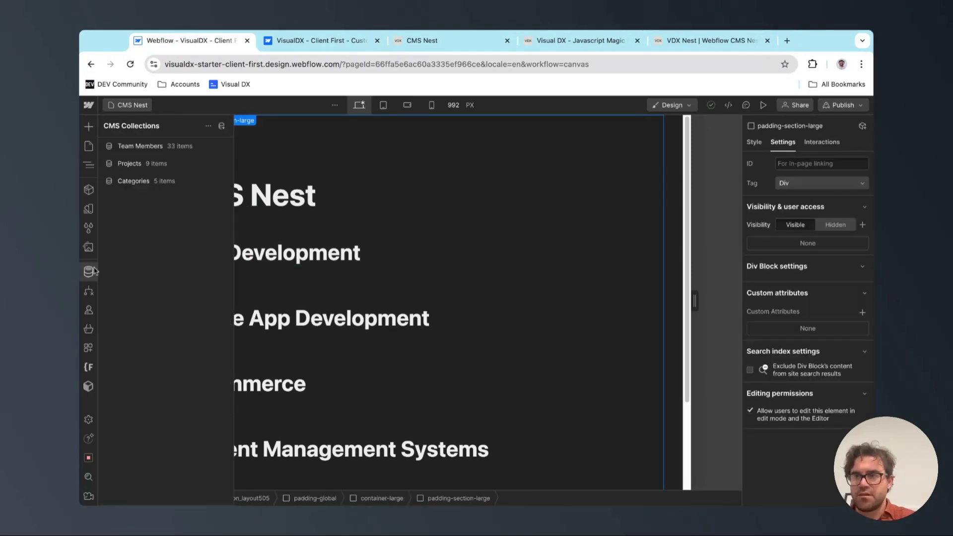
click(164, 181)
click(149, 165)
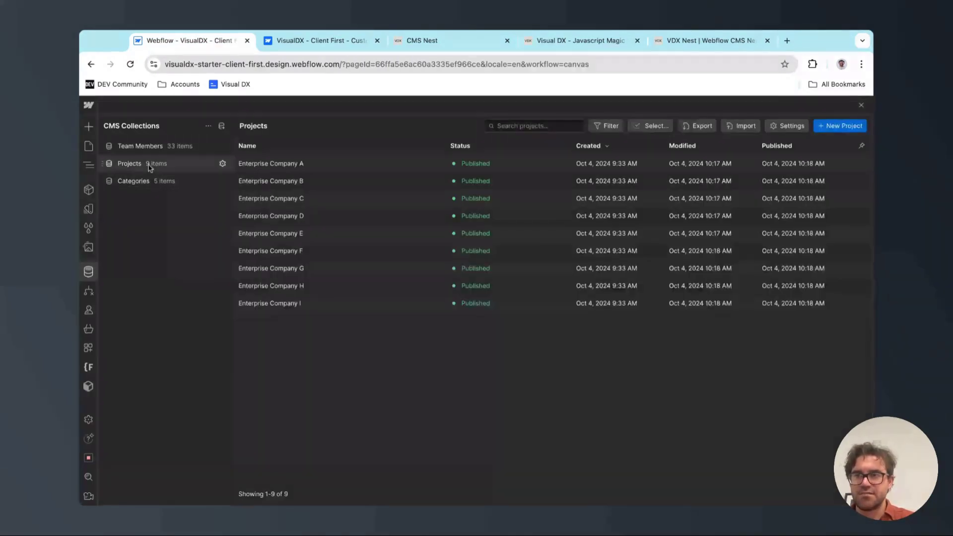
click(160, 147)
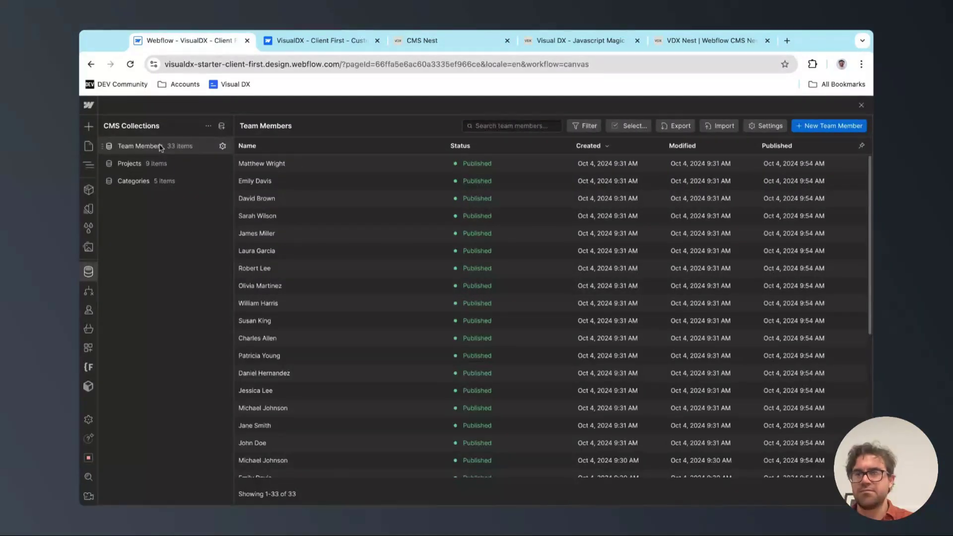
click(158, 163)
click(280, 165)
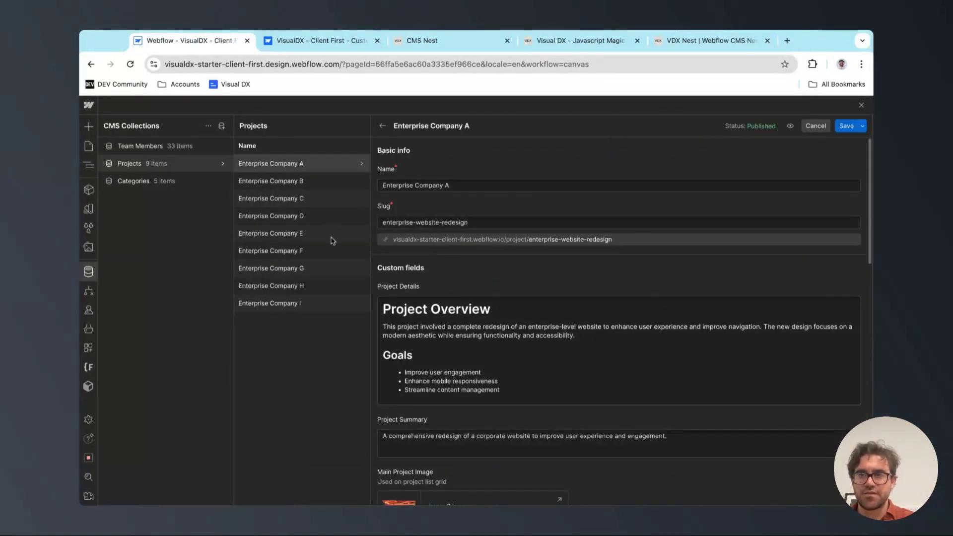
scroll(457, 297, down, 10)
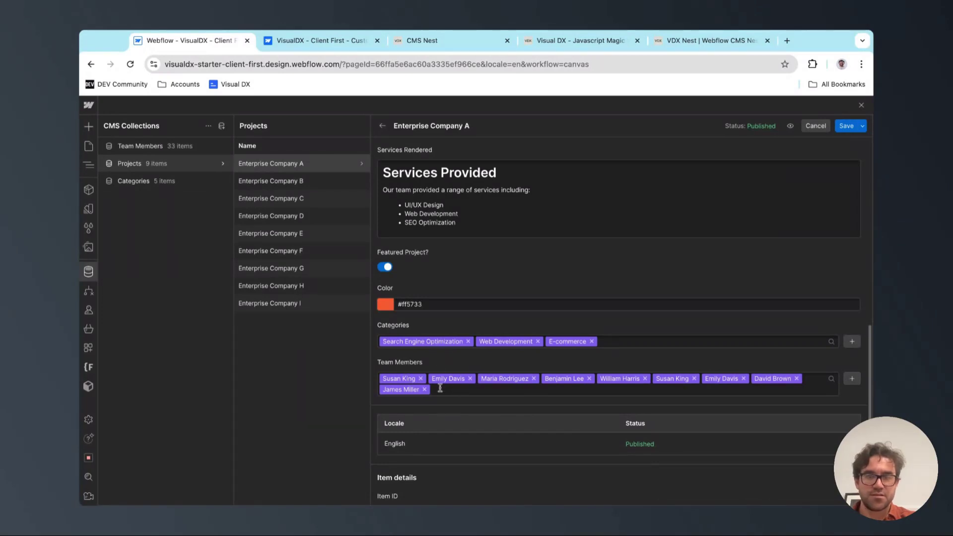
scroll(489, 358, down, 1)
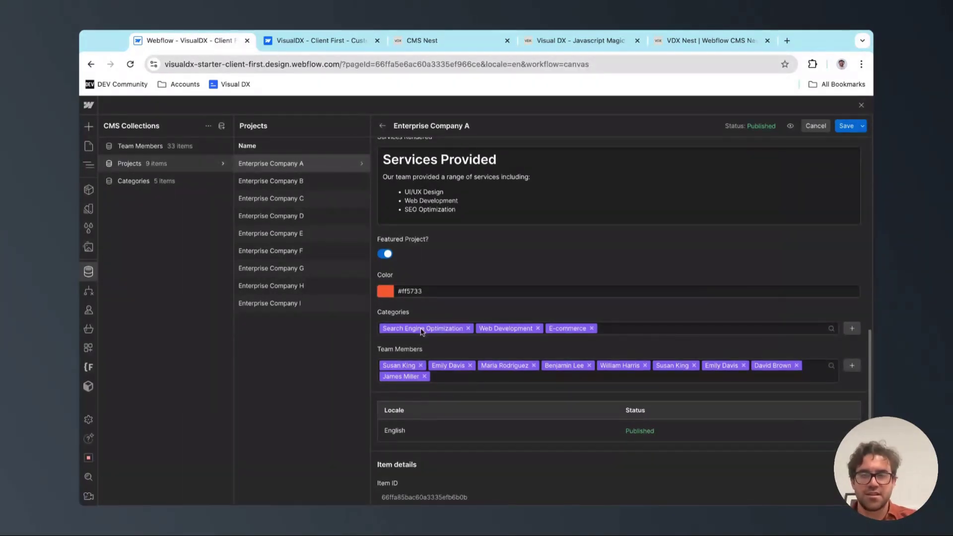
click(861, 105)
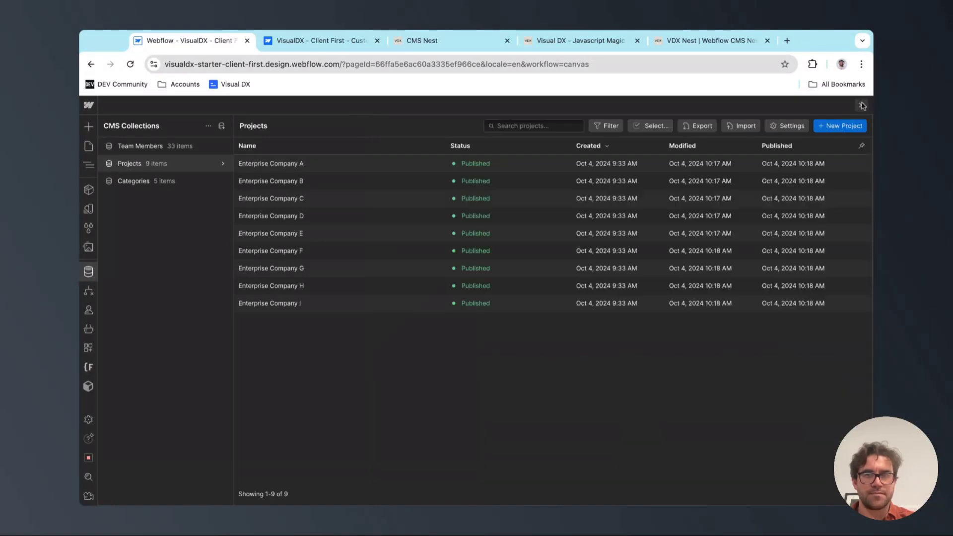
Examine the structure of the CMS Nest page, including the project categories list's source and the Web Development heading's text binding
click(88, 146)
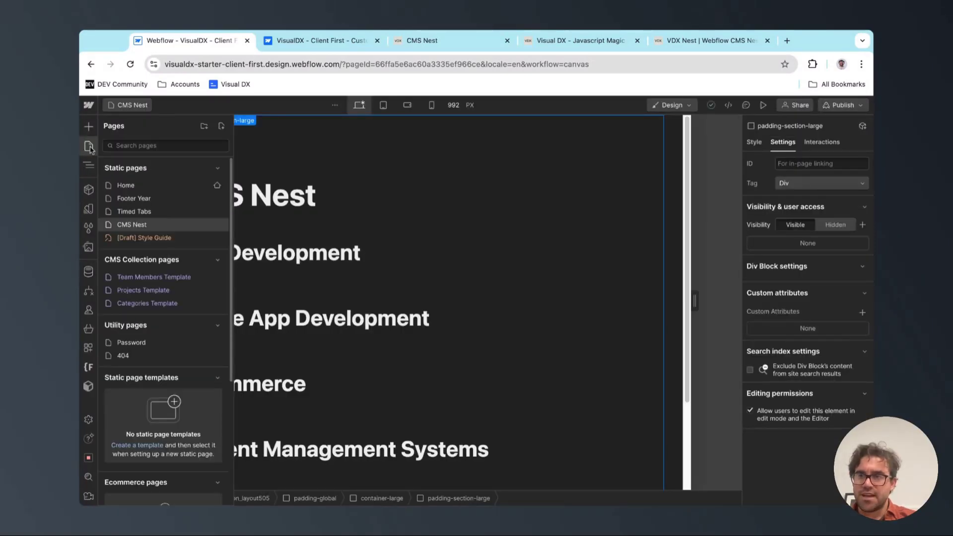
click(267, 211)
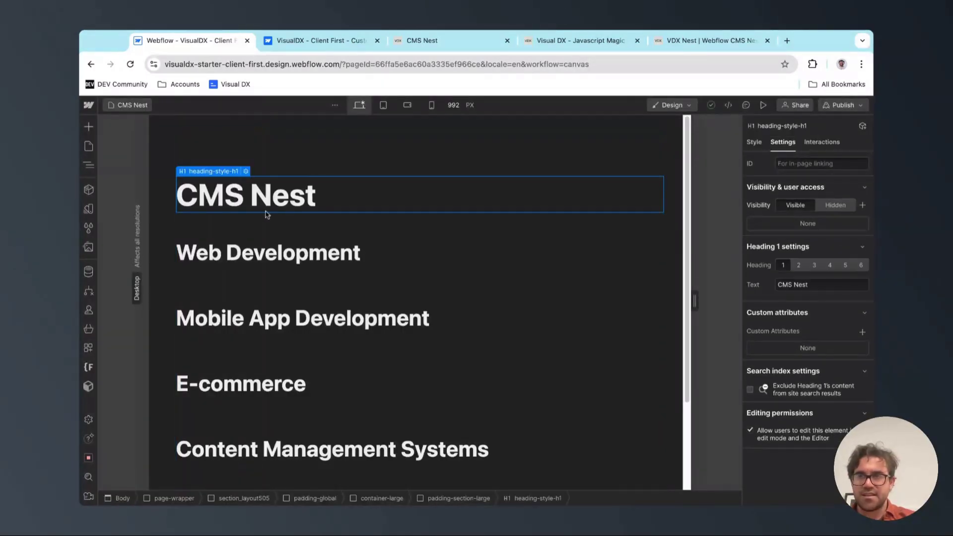
click(199, 304)
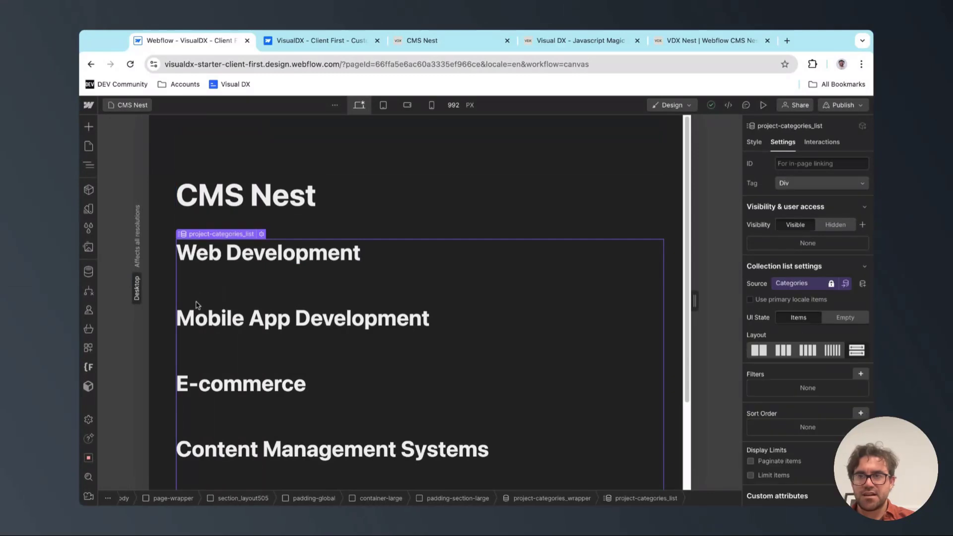
click(89, 164)
click(205, 263)
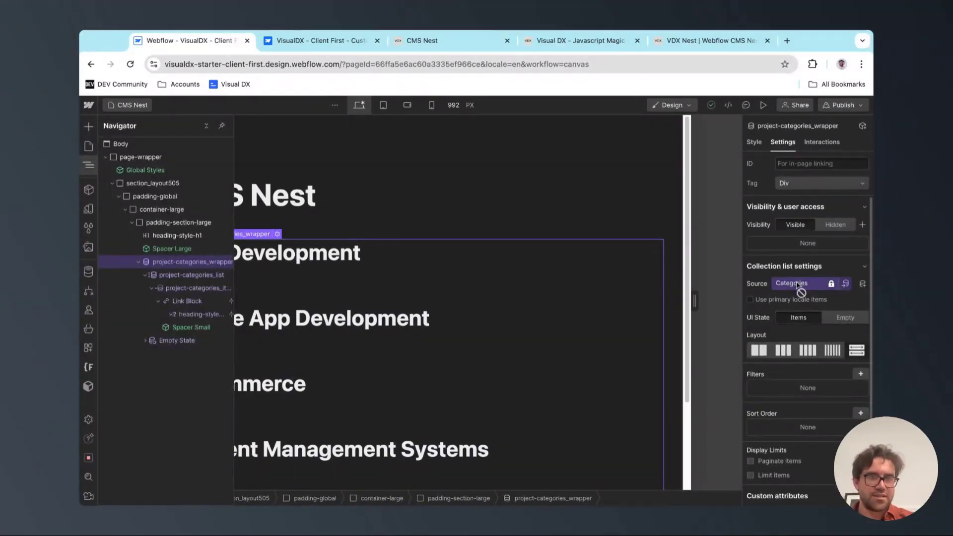
click(311, 257)
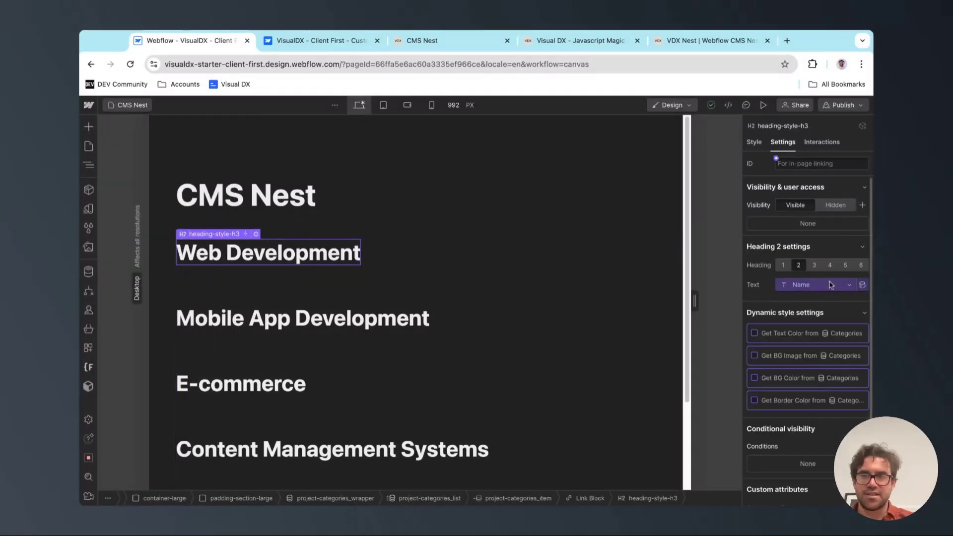
Insert a Text Link element after the small spacer below the Web Development heading in the category item
click(334, 278)
key(super+k)
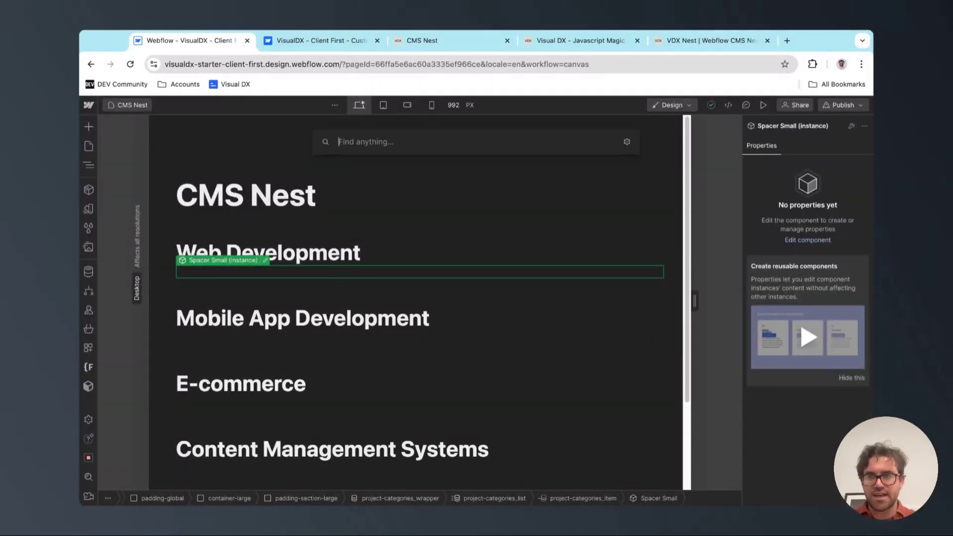
text(lin)
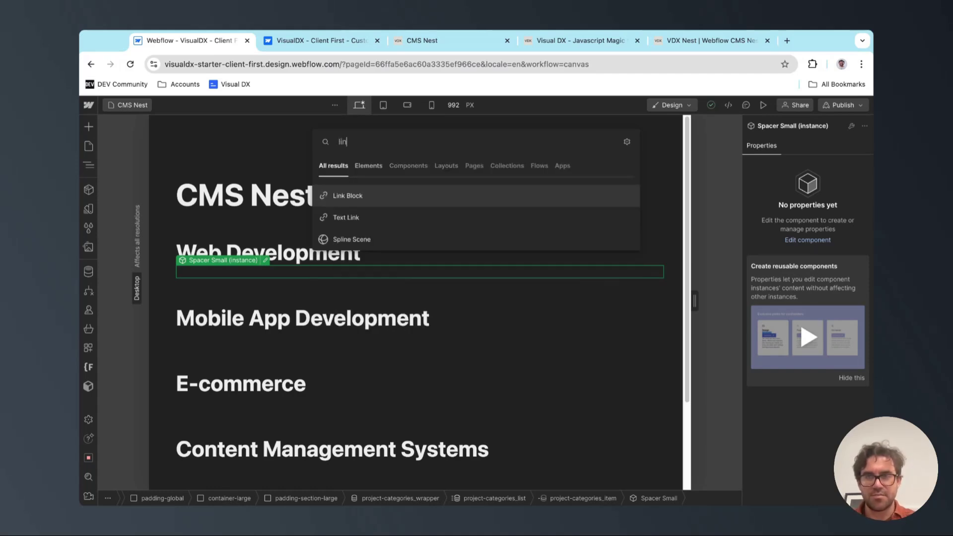
click(350, 217)
Change the new text link's wording to "nest project here"
double_click(201, 285)
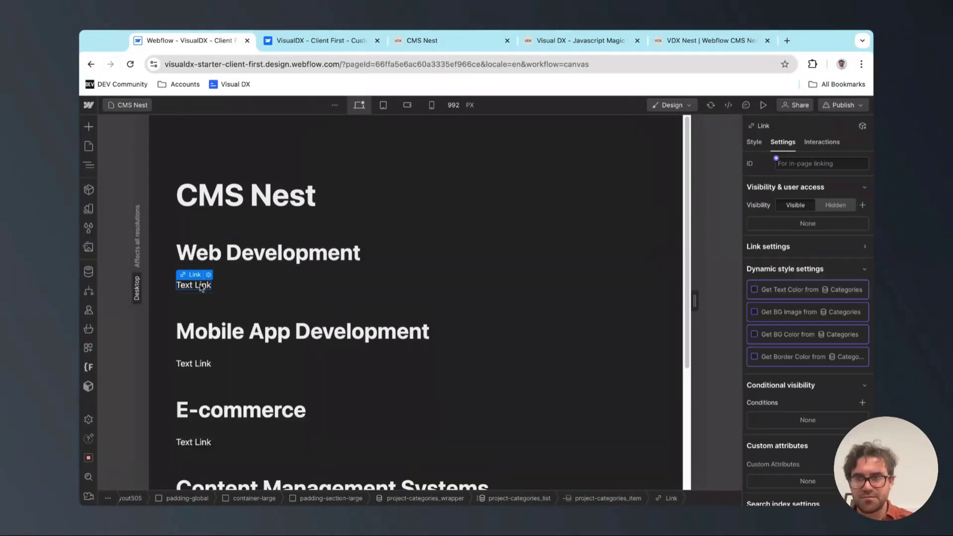
key(BackSpace)
text(nest )
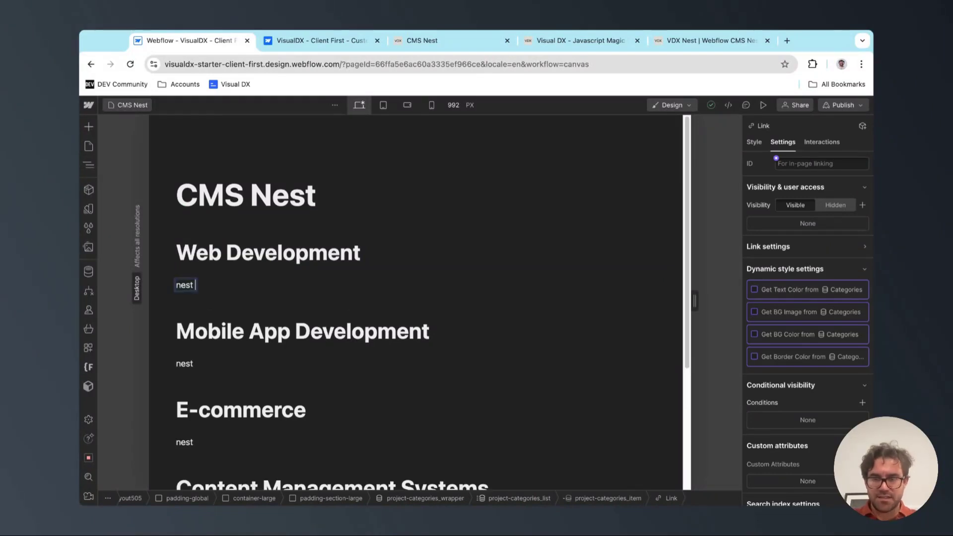
text(project here)
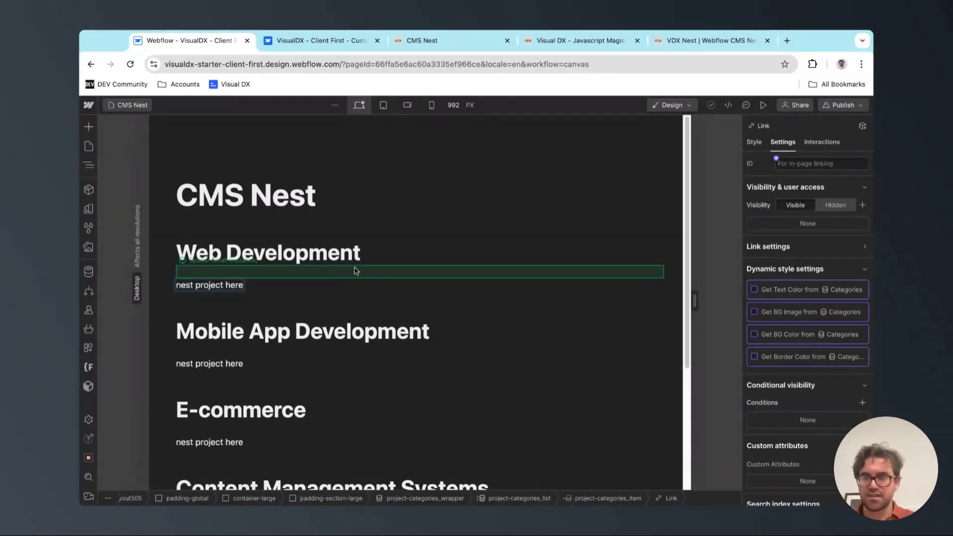
click(389, 281)
Set the "nest project here" link to point to the current category item's collection page
click(233, 286)
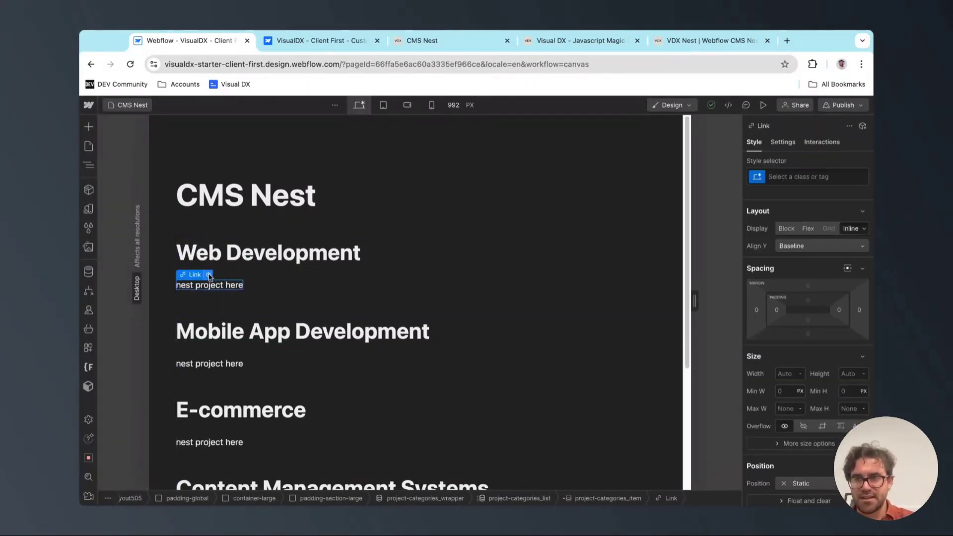
click(208, 274)
click(253, 339)
click(255, 362)
click(323, 272)
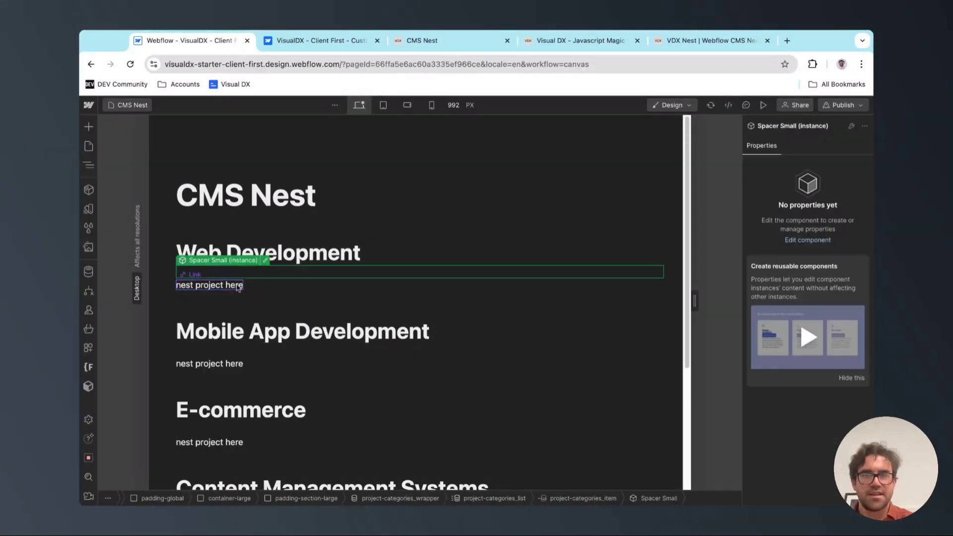
Copy the vdx-nest-link attribute name from the Webflow nest instructions in the VisualDX docs and return to the Designer
click(694, 43)
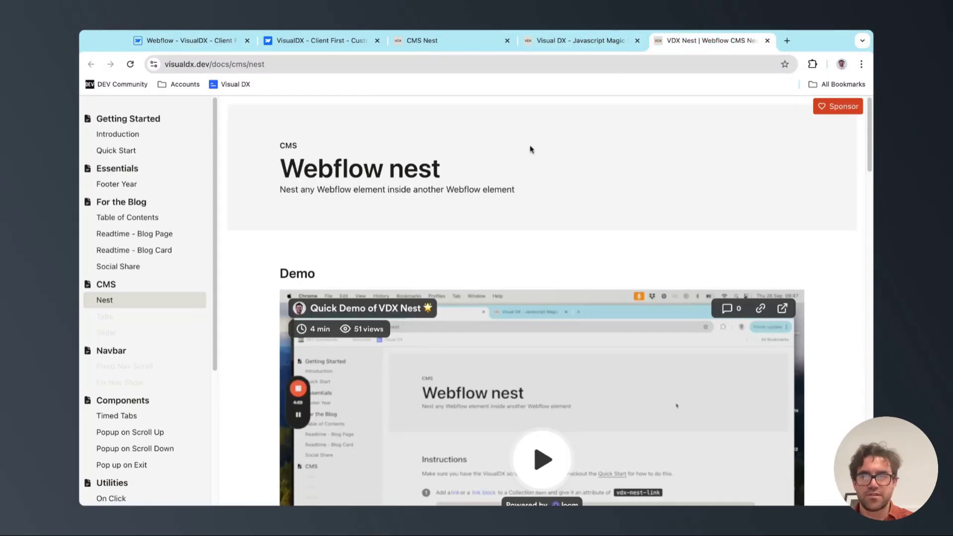
scroll(529, 148, down, 7)
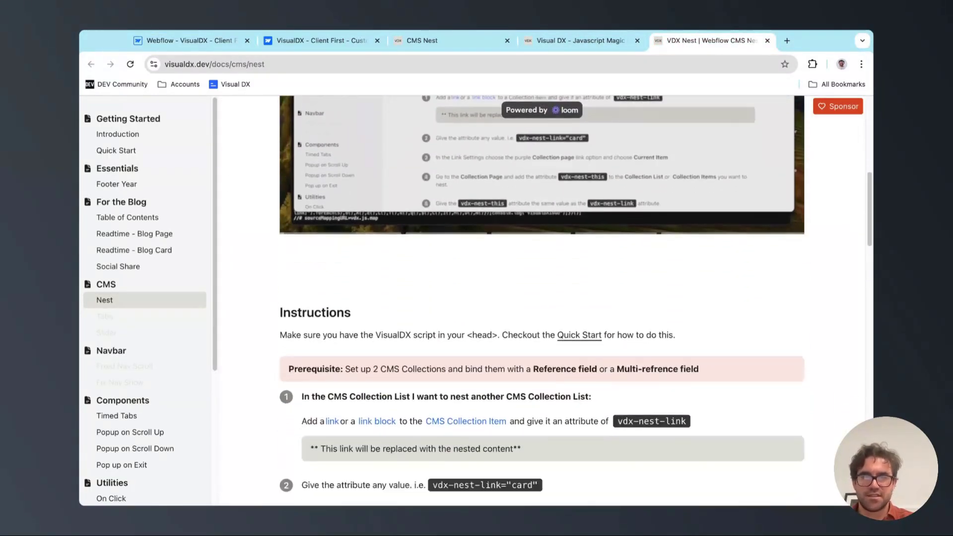
scroll(528, 148, down, 3)
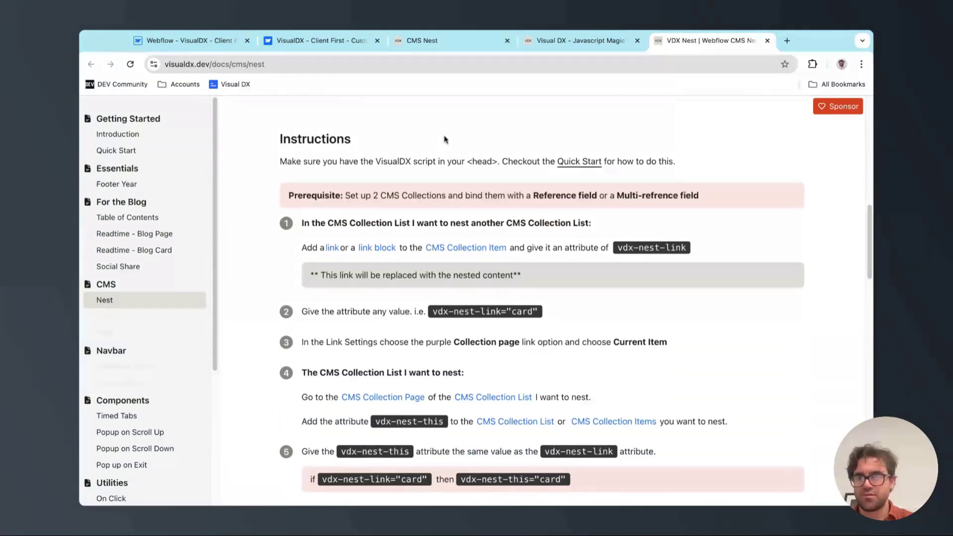
click(617, 247)
key(super+c)
key(ctrl+1)
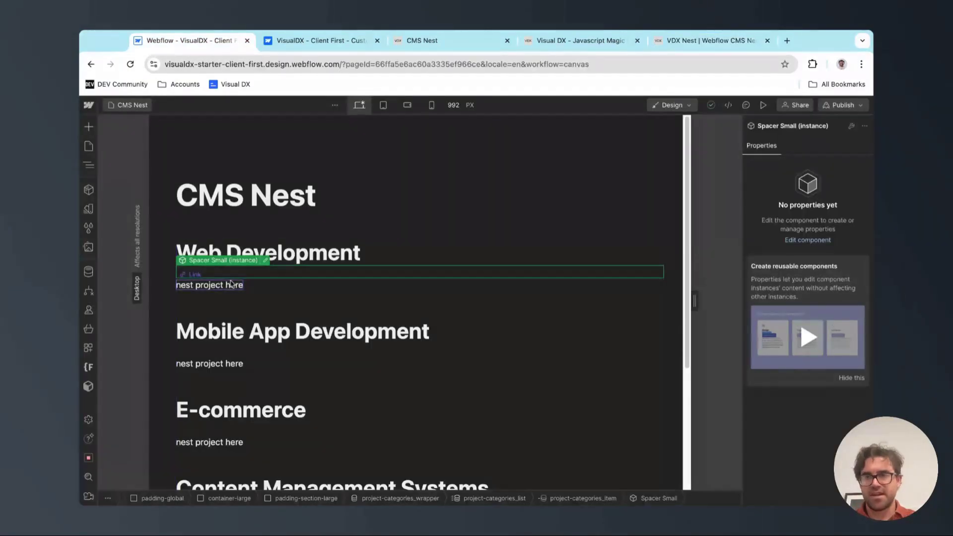
Add the custom attribute vdx-nest-link with the value "projects" to the "nest project here" link
click(209, 285)
click(782, 142)
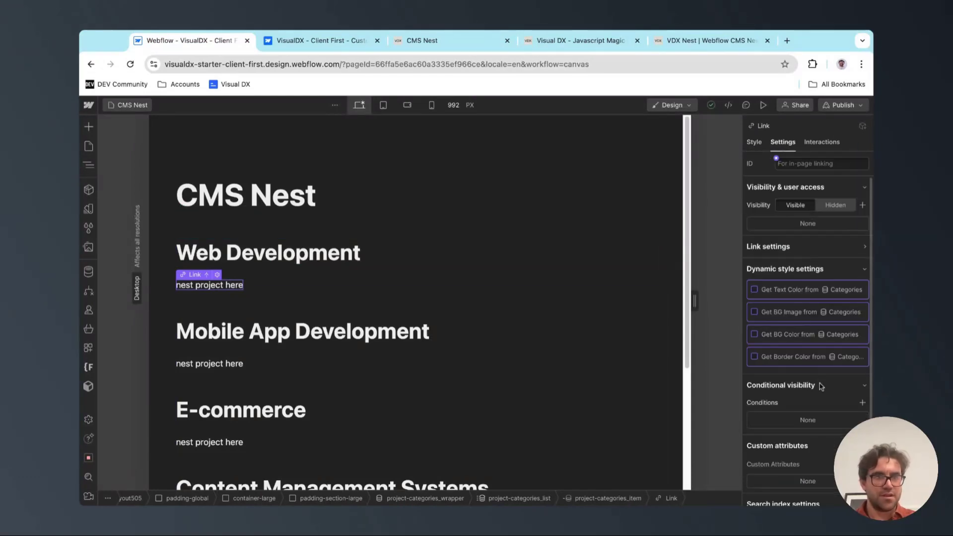
scroll(820, 386, down, 1)
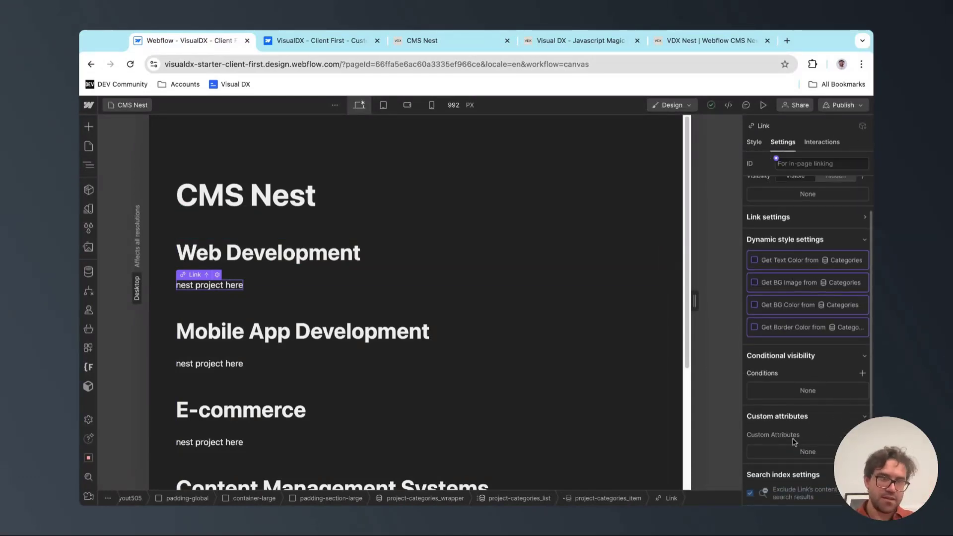
click(862, 434)
key(super+v)
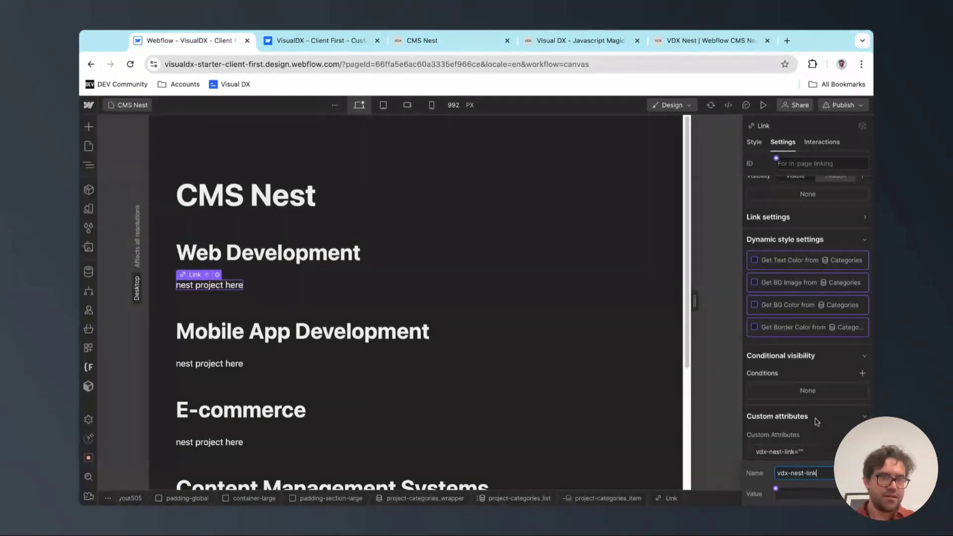
click(815, 418)
click(794, 451)
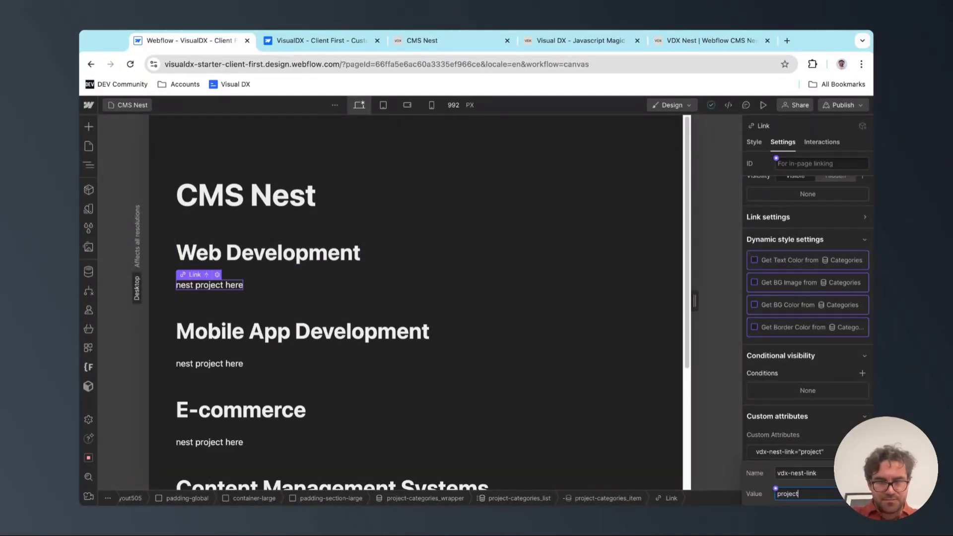
text(projects)
key(ctrl+a)
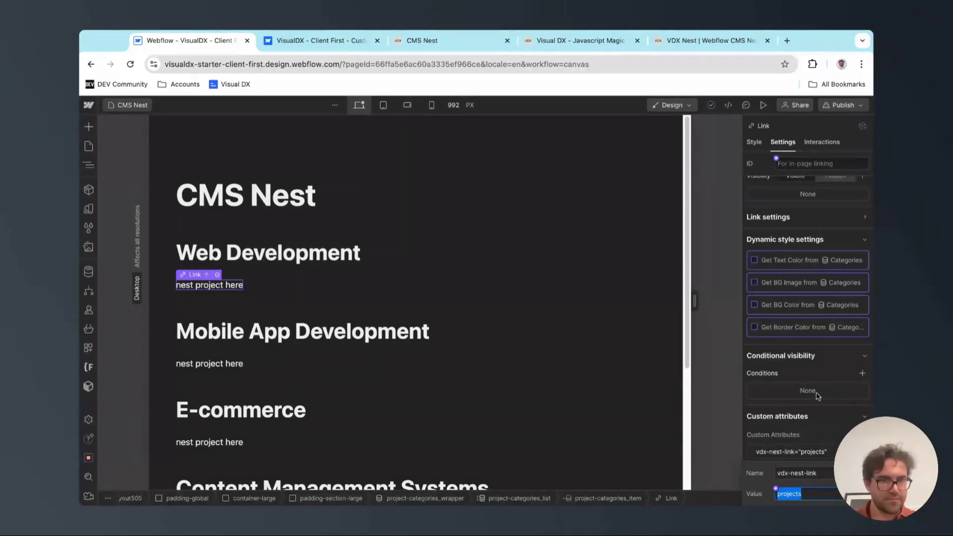
click(815, 422)
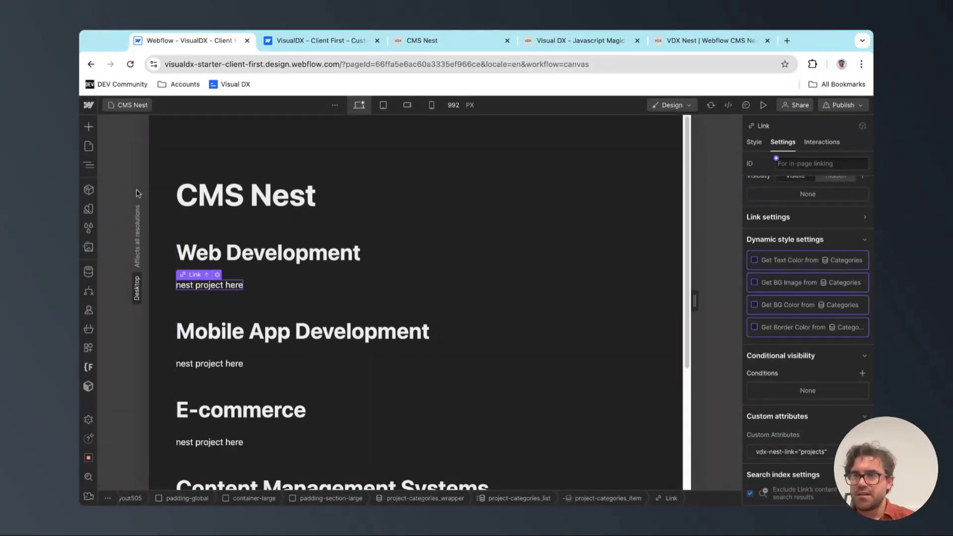
Open the Categories Template collection page
click(87, 147)
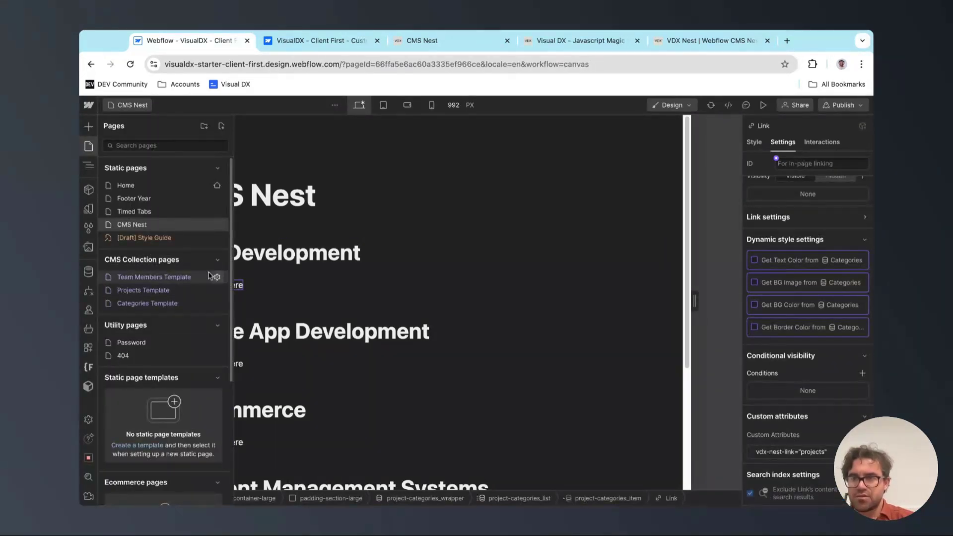
click(170, 303)
click(177, 304)
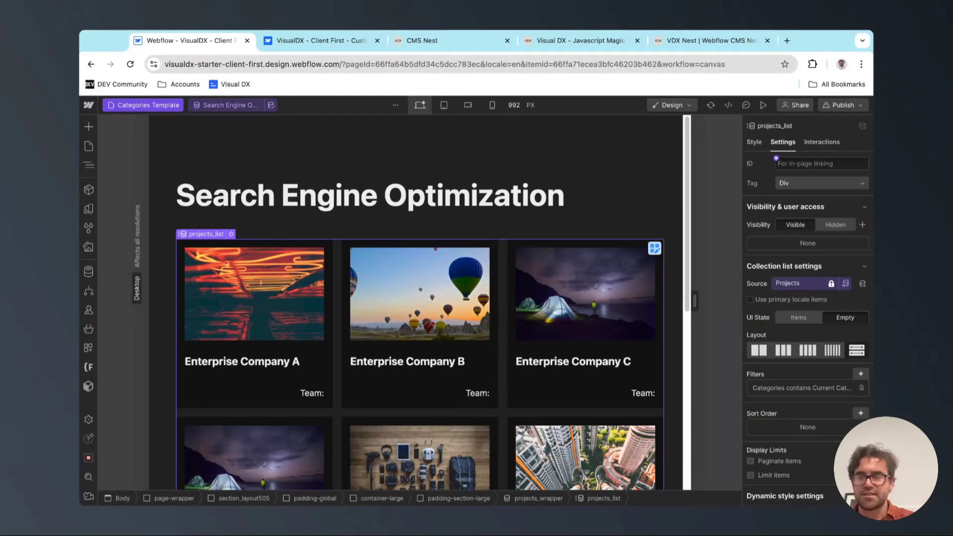
Select the projects list, copy the vdx-nest-this attribute name from the VisualDX nest instructions, and return to the Designer
click(164, 240)
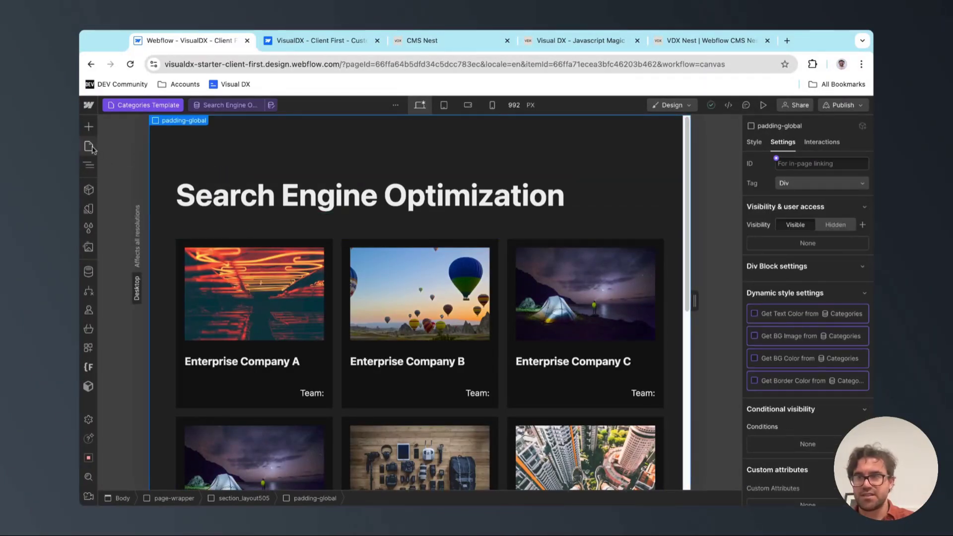
click(336, 254)
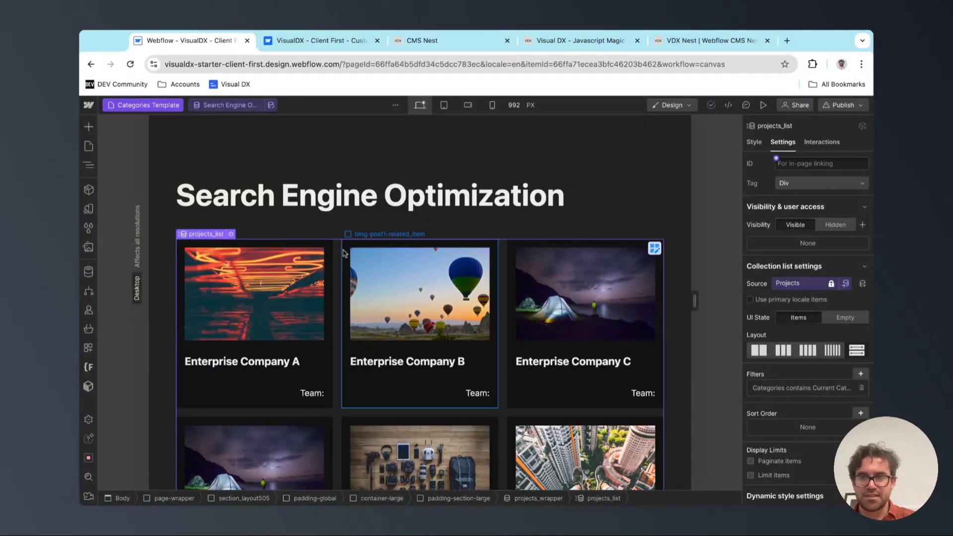
scroll(799, 359, down, 4)
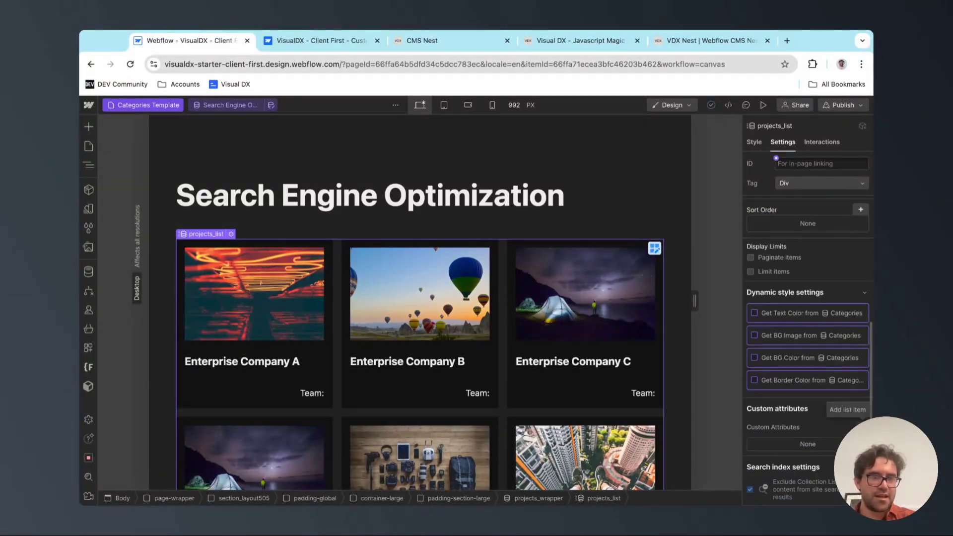
click(861, 408)
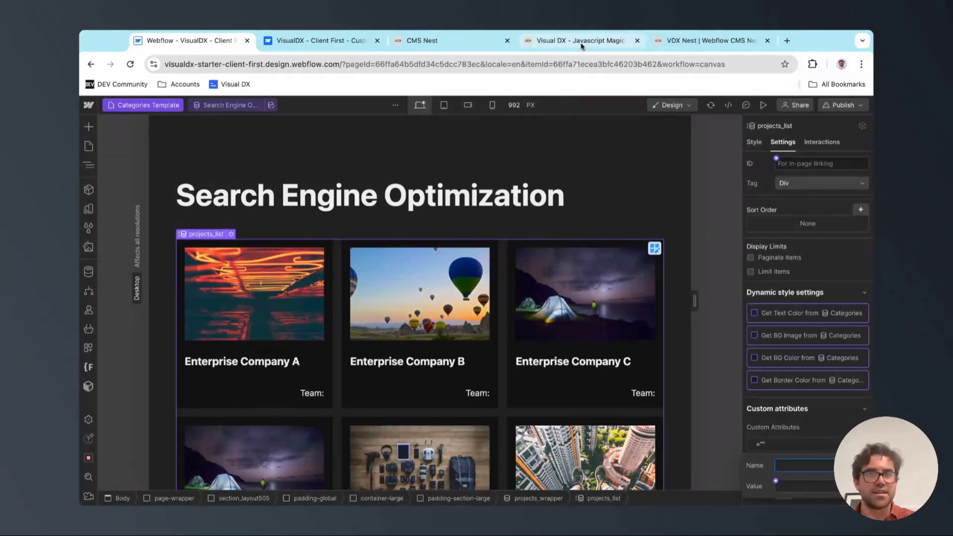
click(705, 40)
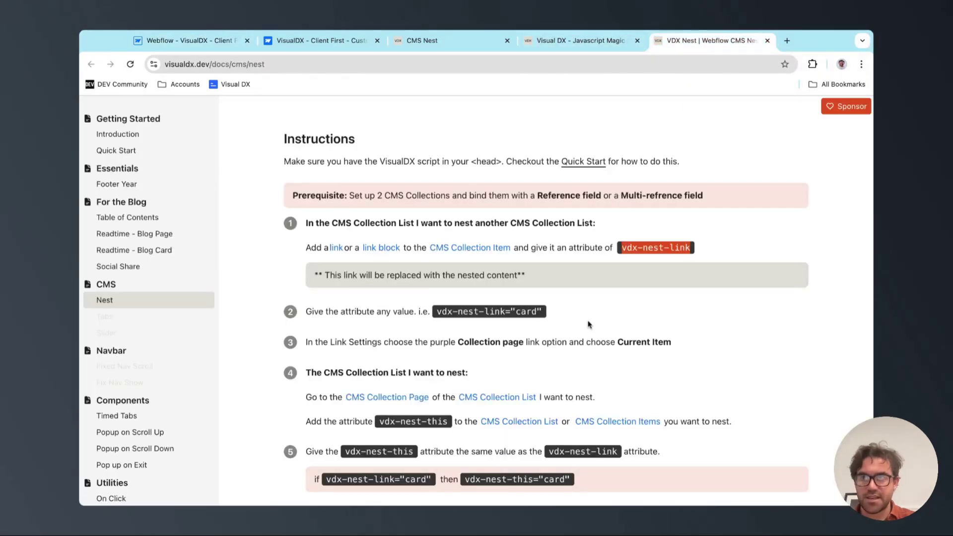
click(380, 421)
key(super+c)
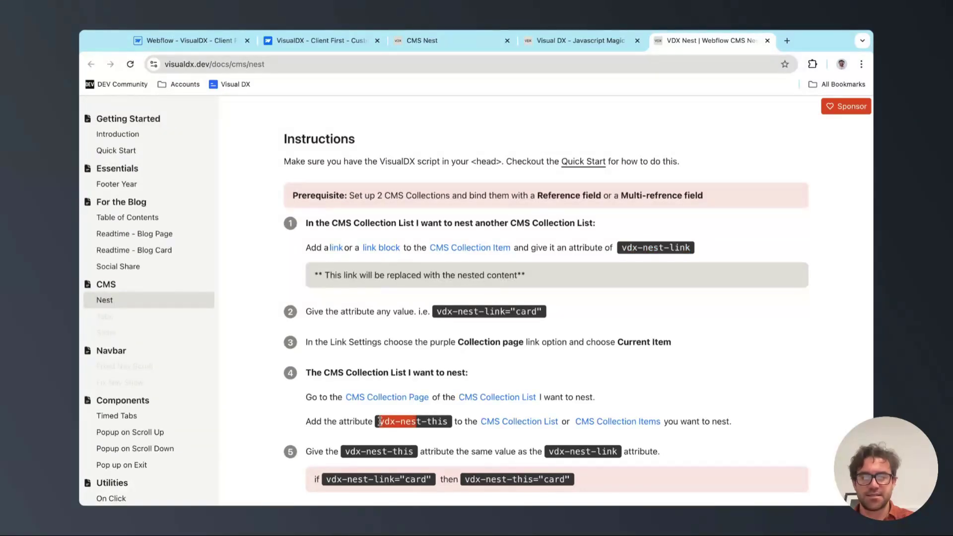
click(191, 41)
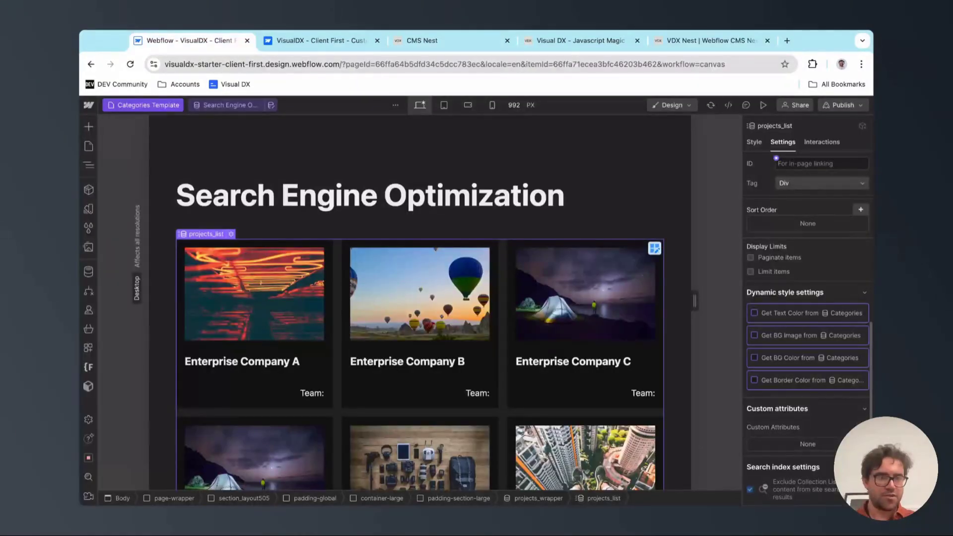
Add the custom attribute vdx-nest-this with the value "projects" to the projects list
click(860, 426)
key(super+v)
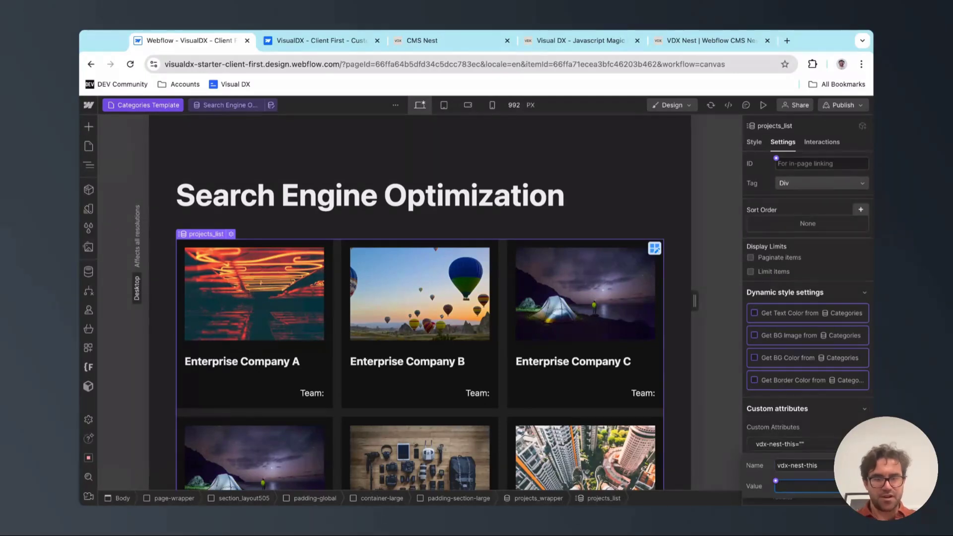
text(projects)
key(Return)
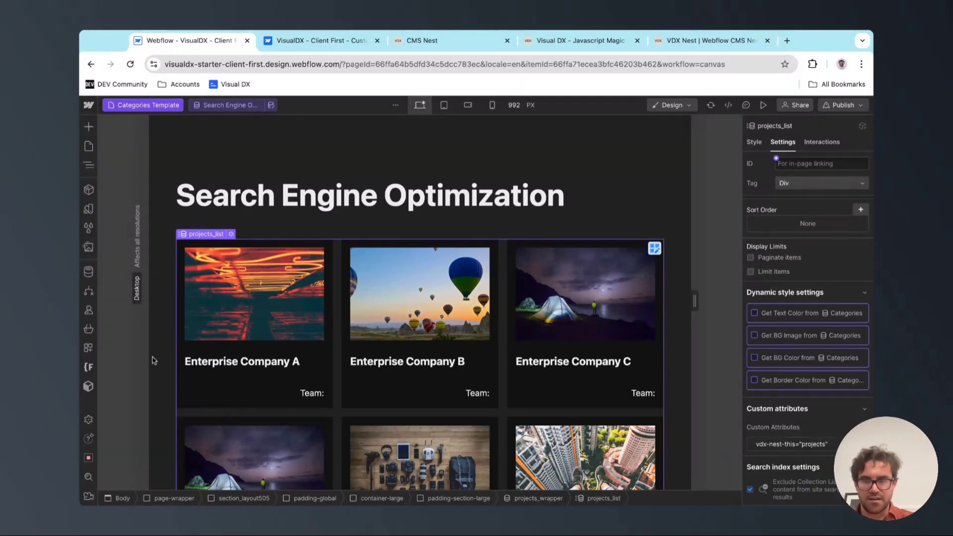
Insert a link below the "Team:" text in the project card and set its text to "nest team here"
click(305, 394)
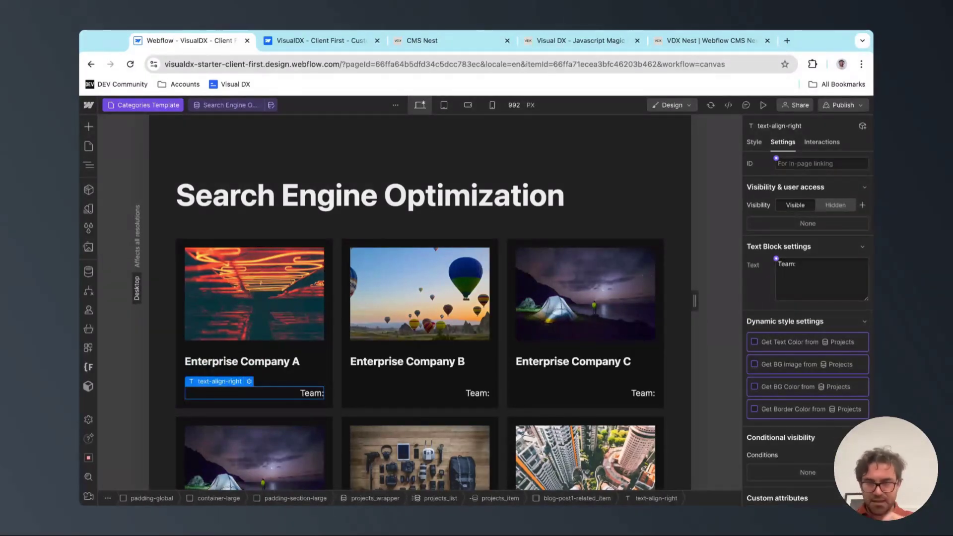
key(super+k)
text(link)
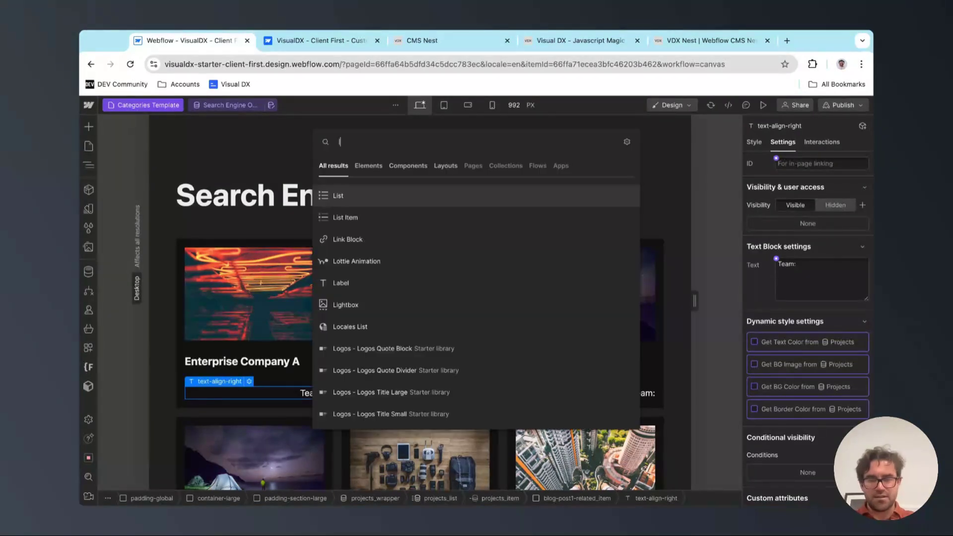
key(Return)
double_click(216, 408)
key(super+a)
text(nest  team here)
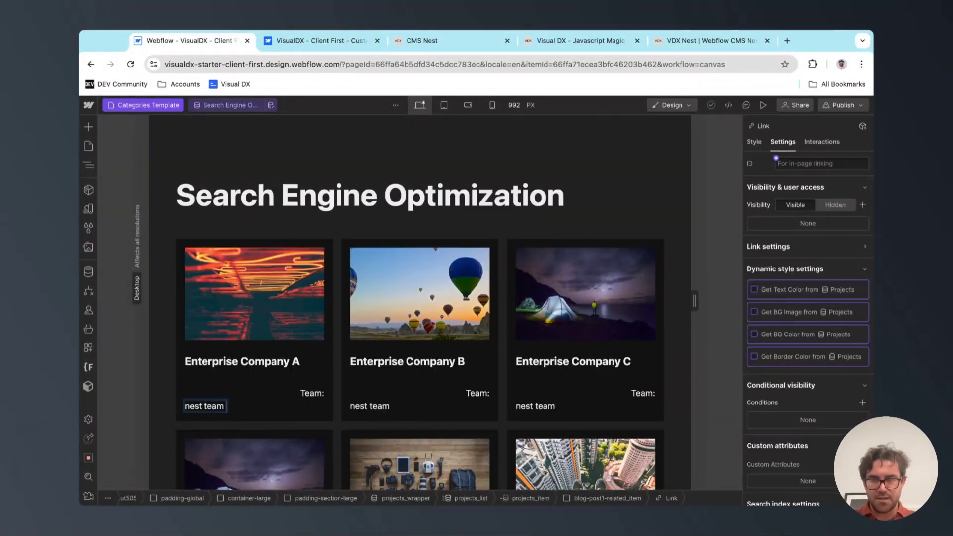
click(229, 381)
Set the "nest team here" link to point to the current project's collection page
click(221, 410)
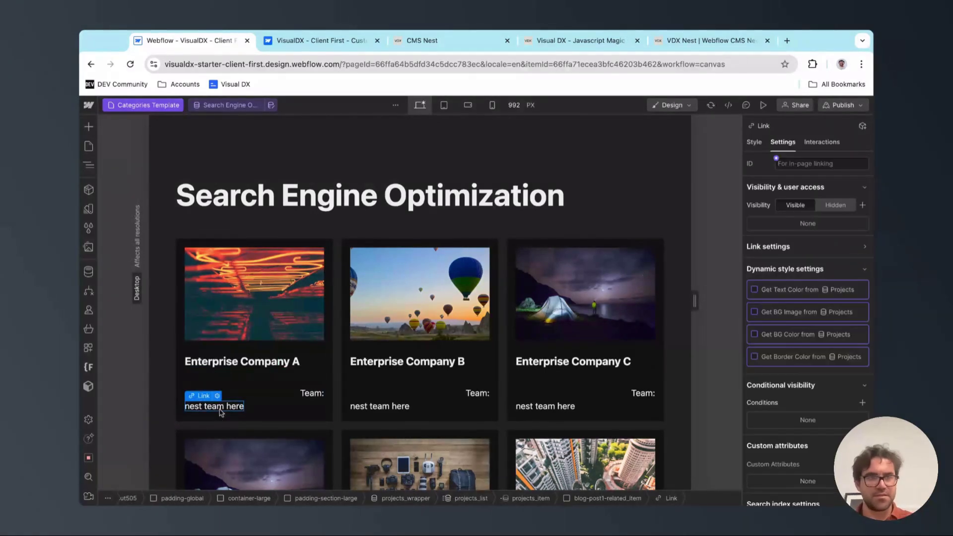
click(218, 396)
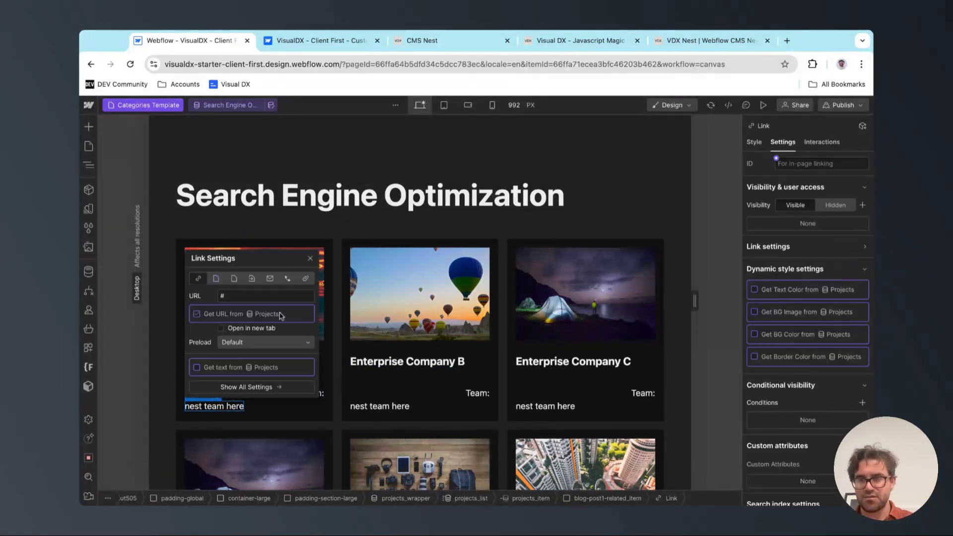
click(216, 297)
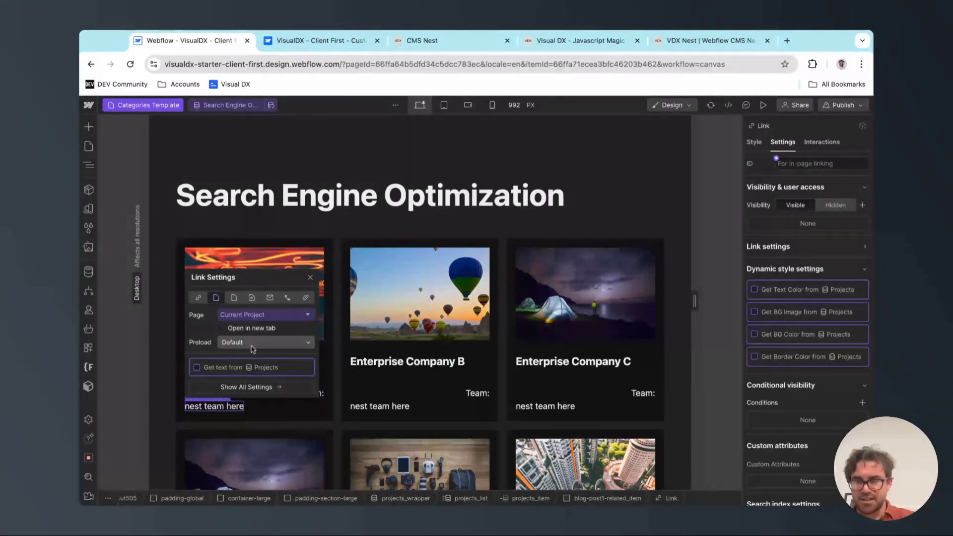
Add the custom attribute vdx-nest-link with the value "team" to the "nest team here" link
click(251, 386)
scroll(843, 382, down, 1)
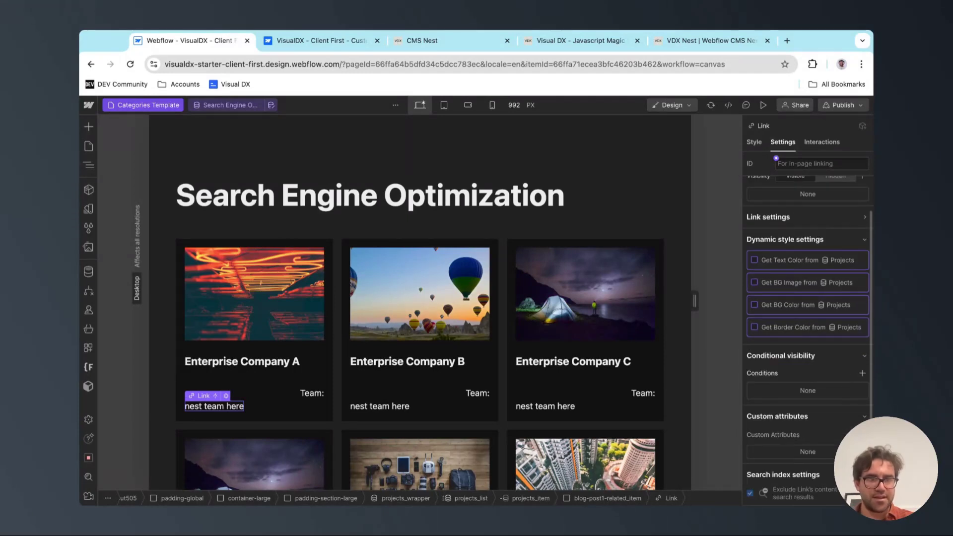
click(862, 434)
text(vdx-nest-link)
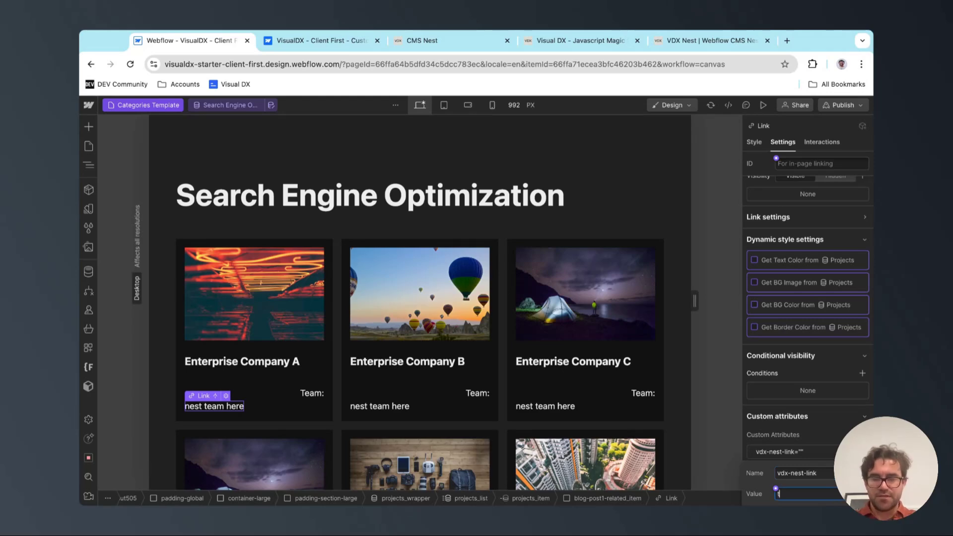
Open the Projects Template collection page and select the team_list collection list beside the share section
click(88, 146)
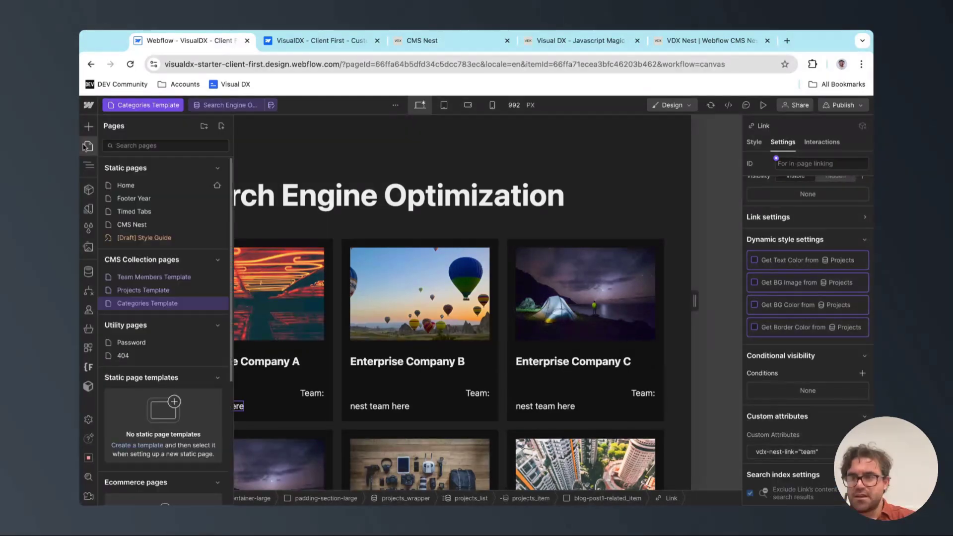
click(172, 291)
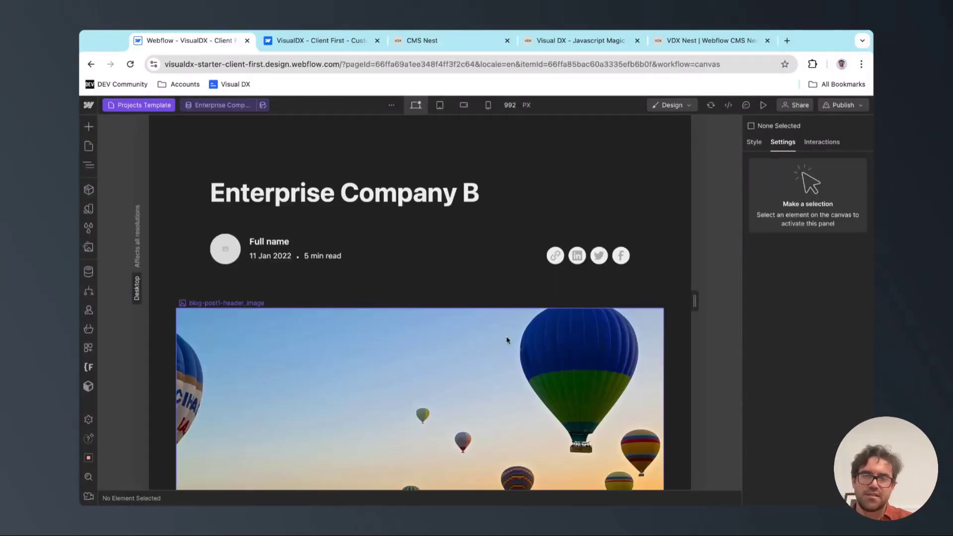
scroll(503, 340, down, 4)
scroll(508, 340, down, 6)
click(501, 313)
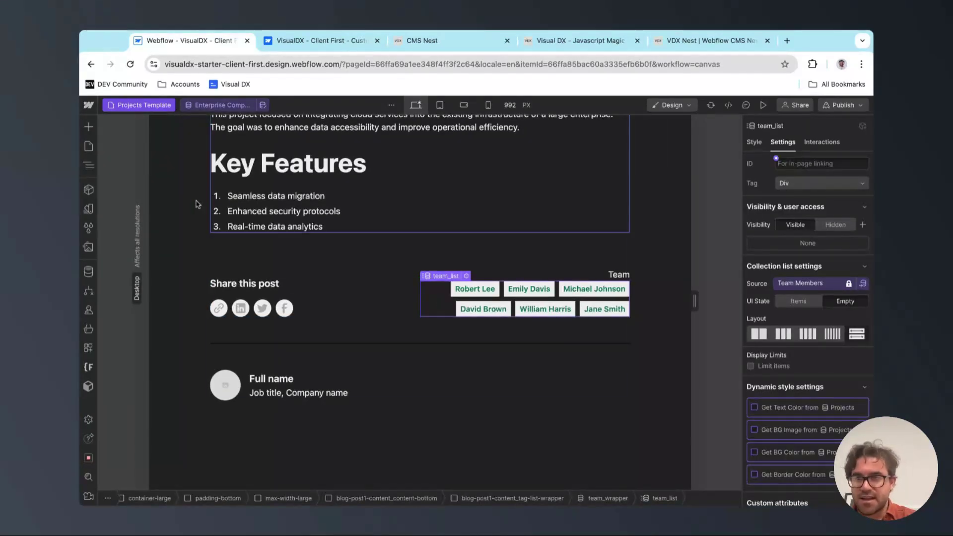
click(517, 306)
click(499, 300)
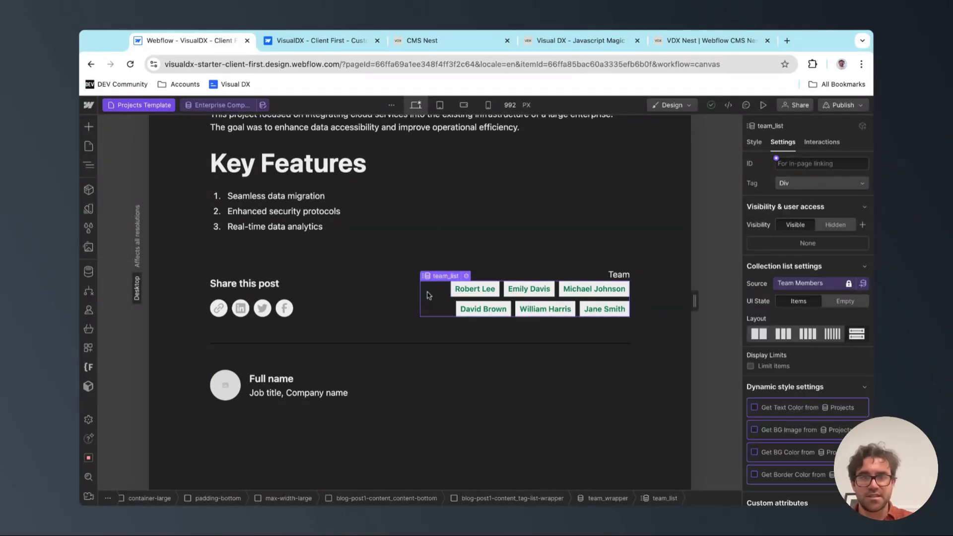
key(z)
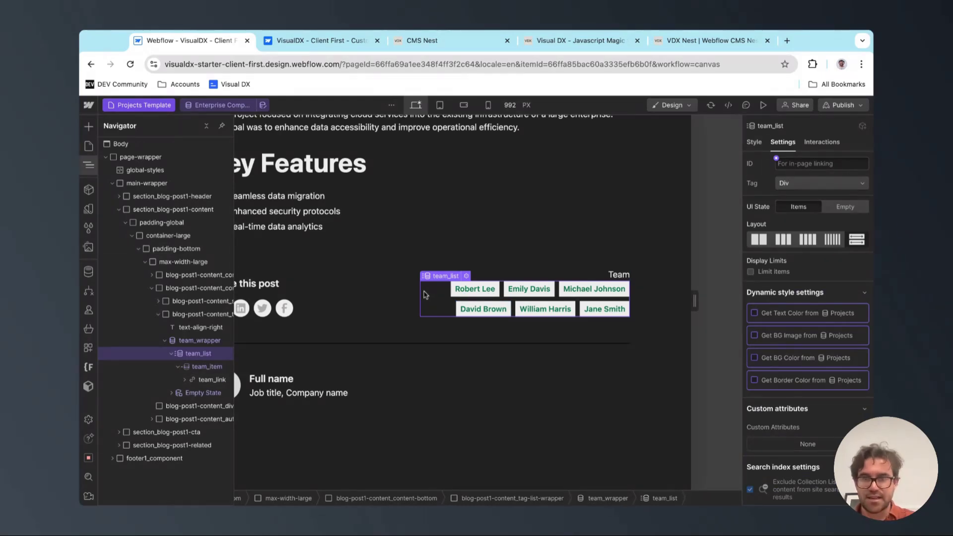
Add the custom attribute vdx-nest-this with the value "team" to the team_list collection list
click(860, 426)
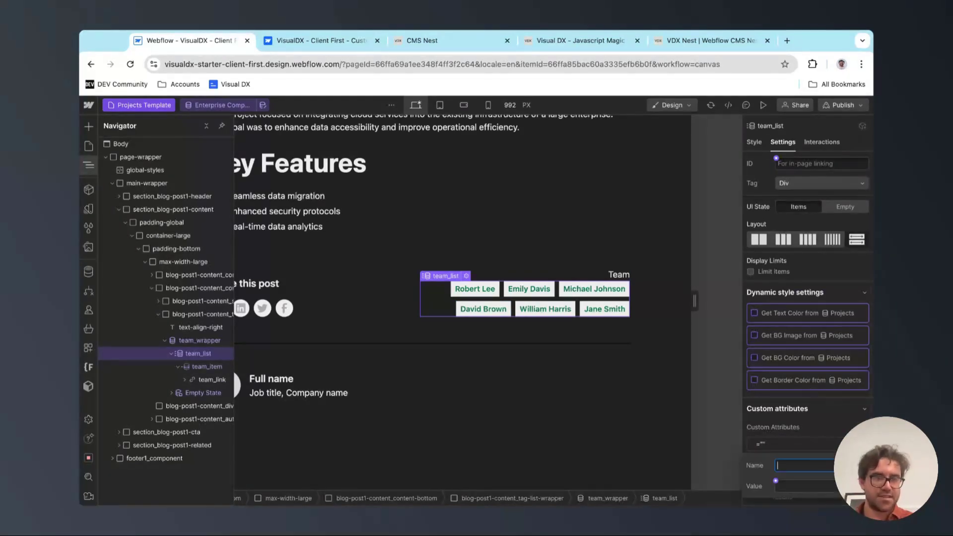
text(vdx-ne)
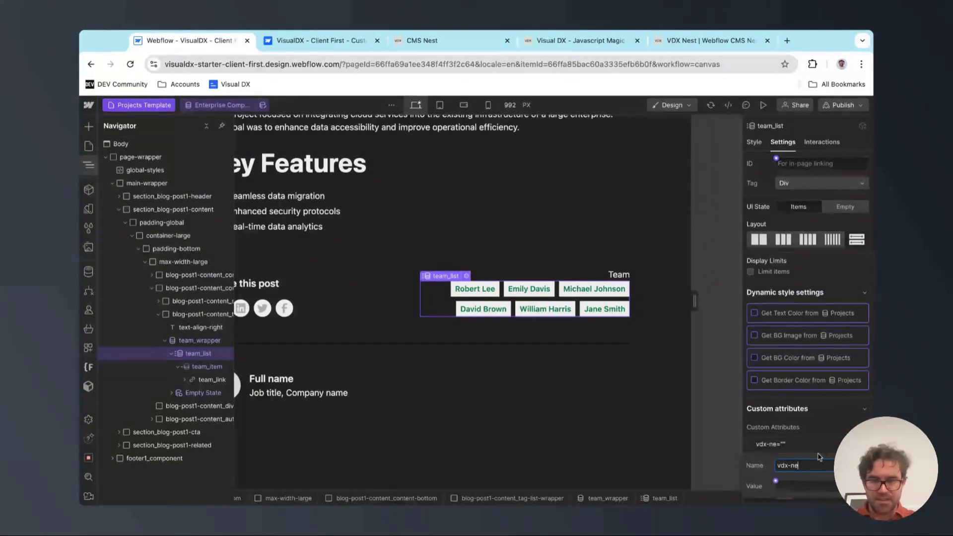
text(st-this="team)
key(Return)
click(648, 426)
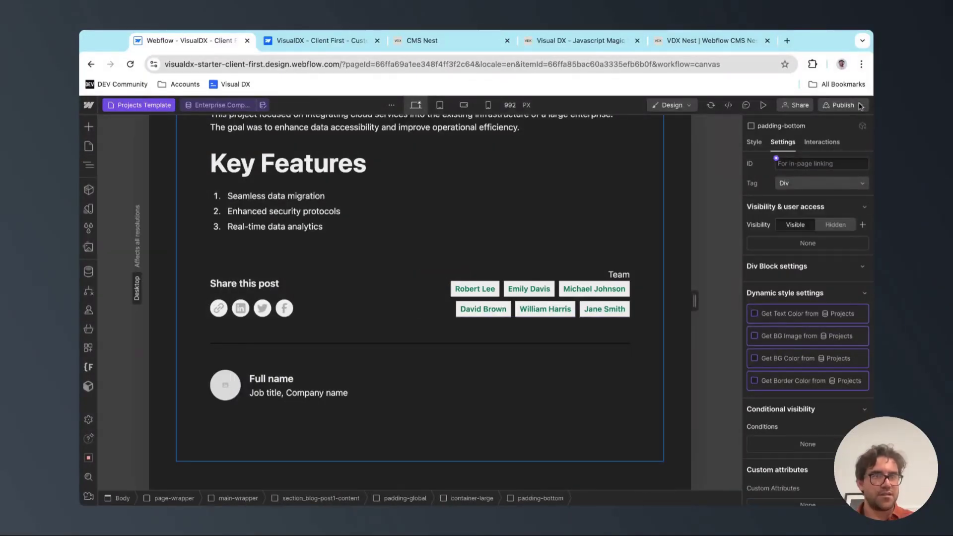
Publish the site to the staging domain and open the CMS Nest page in the Designer
click(860, 105)
click(826, 279)
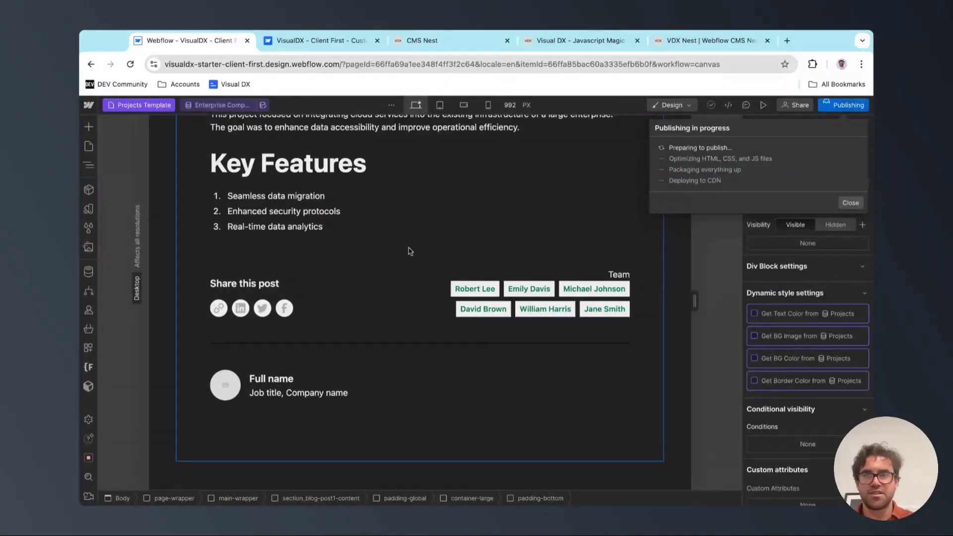
click(89, 149)
click(199, 224)
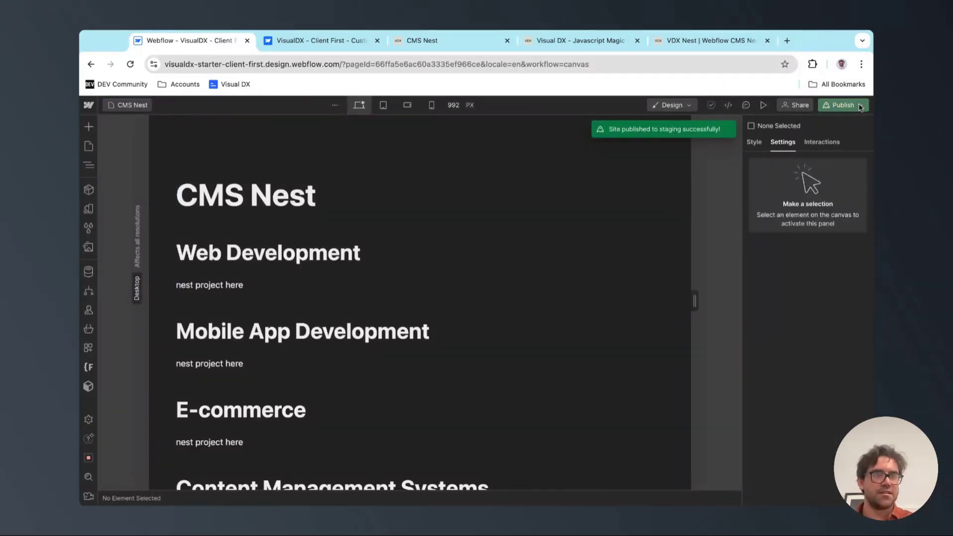
Open the published CMS Nest page on the staging site, reload it, and examine the nested projects and teams
click(859, 105)
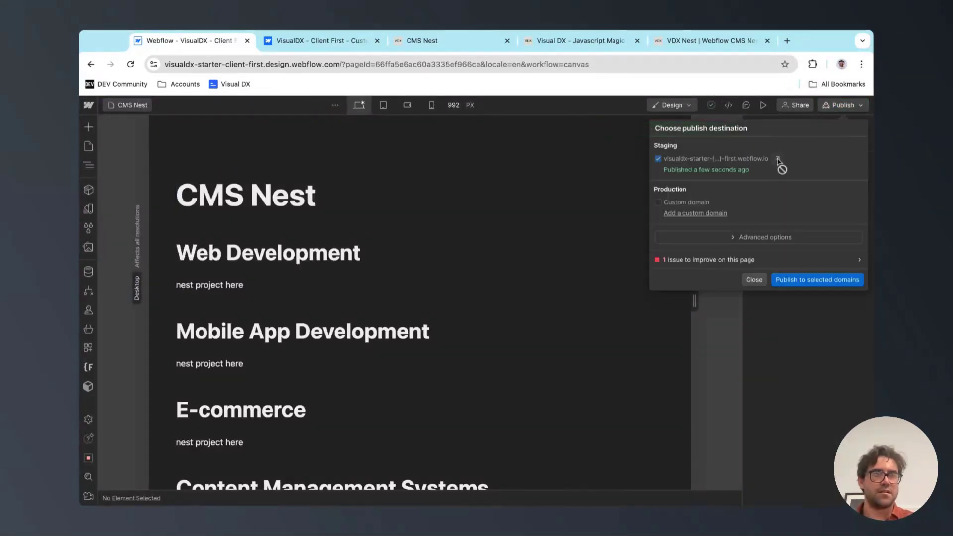
click(777, 162)
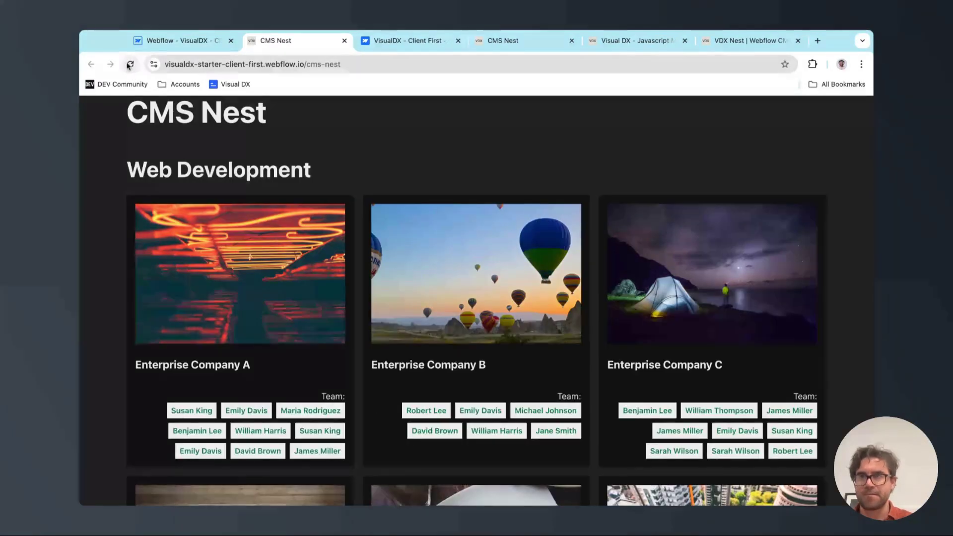
click(130, 64)
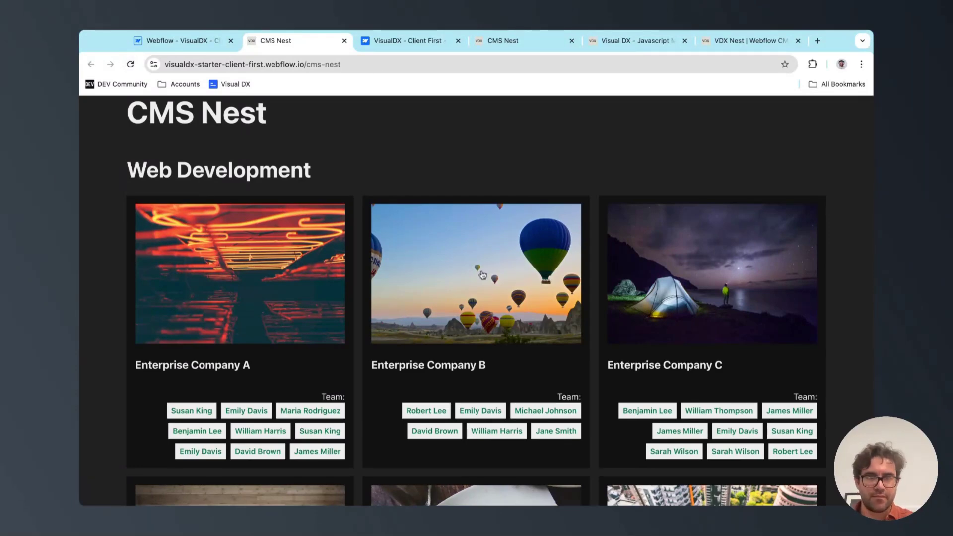
scroll(482, 274, down, 1)
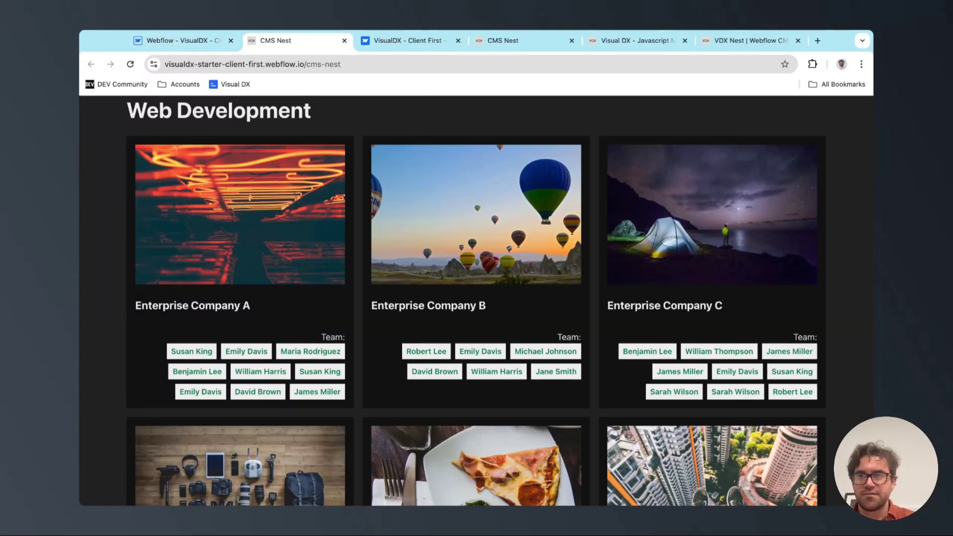
Open the published Enterprise Company A project page and examine its team list and related posts cards
click(225, 156)
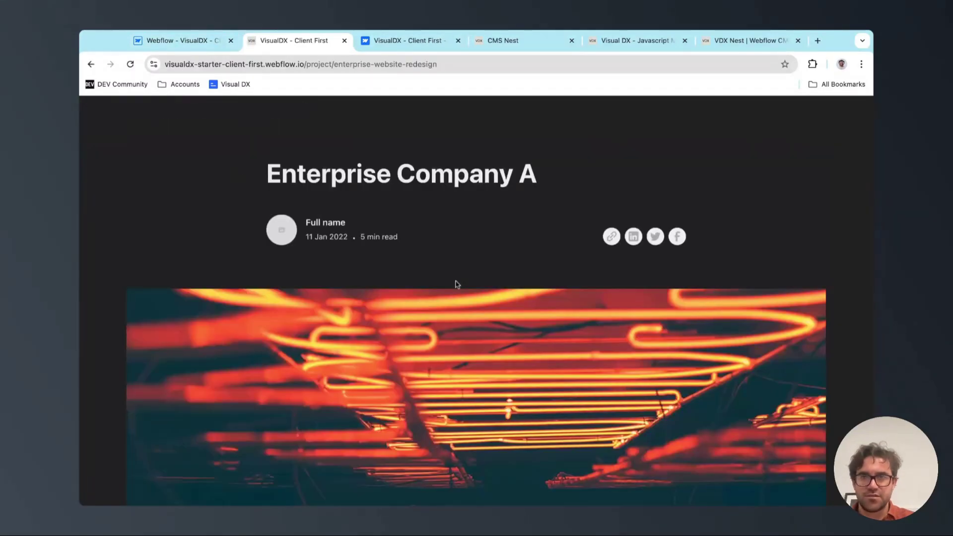
scroll(455, 284, down, 10)
scroll(560, 292, down, 10)
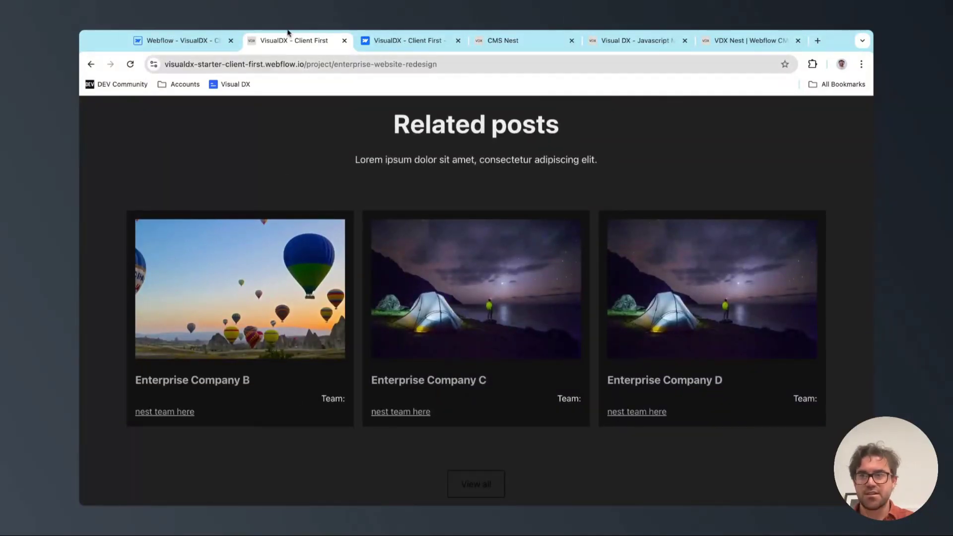
scroll(174, 425, up, 15)
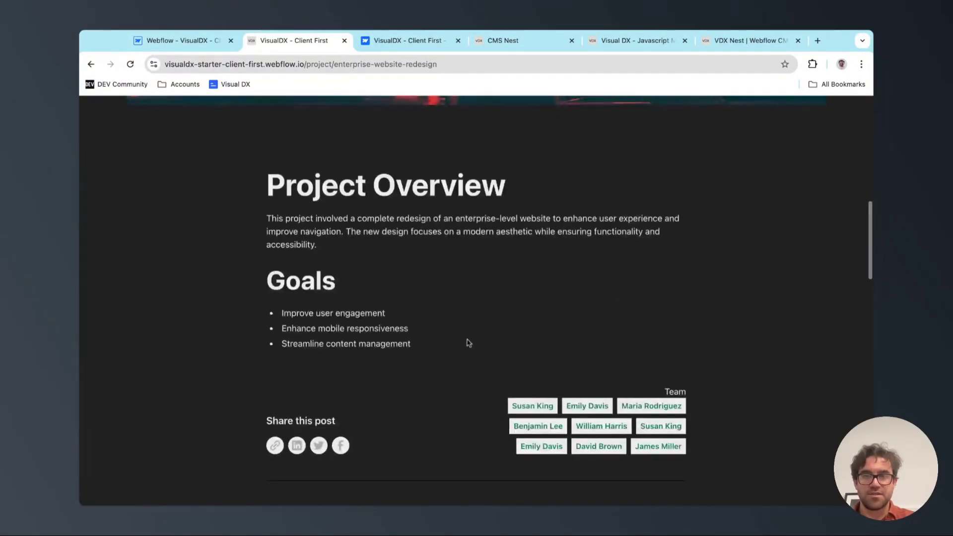
scroll(468, 341, down, 12)
scroll(256, 392, down, 5)
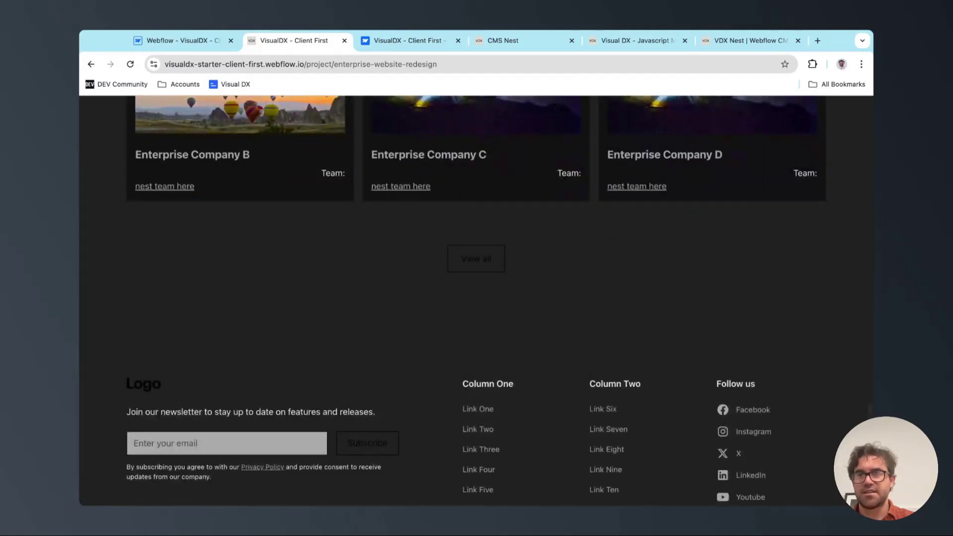
Return to the Webflow Designer and open the Projects Template collection page
click(180, 40)
click(88, 145)
click(178, 291)
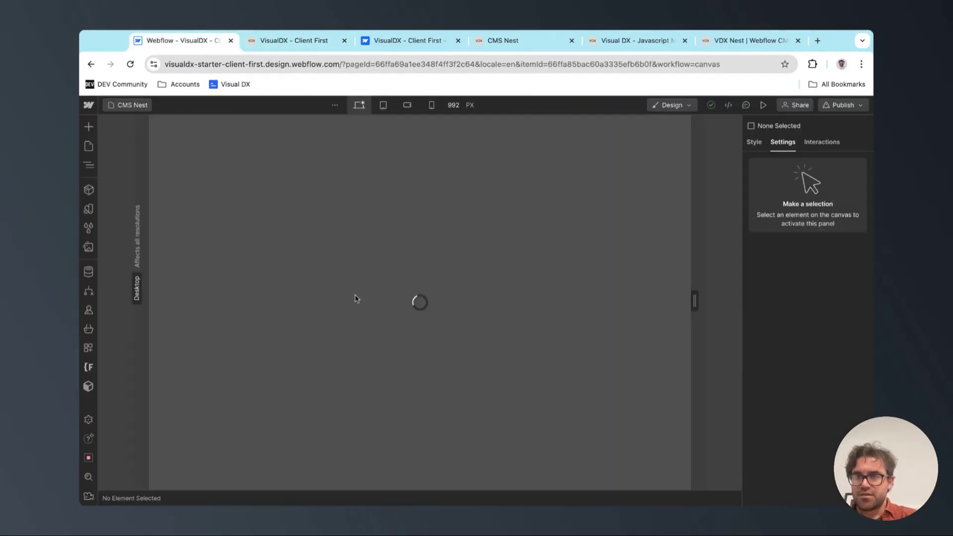
Check the link settings of the "nest team here" link in the Related posts cards and add the custom attribute vdx-nest-link="team"
scroll(406, 334, down, 10)
scroll(389, 276, up, 6)
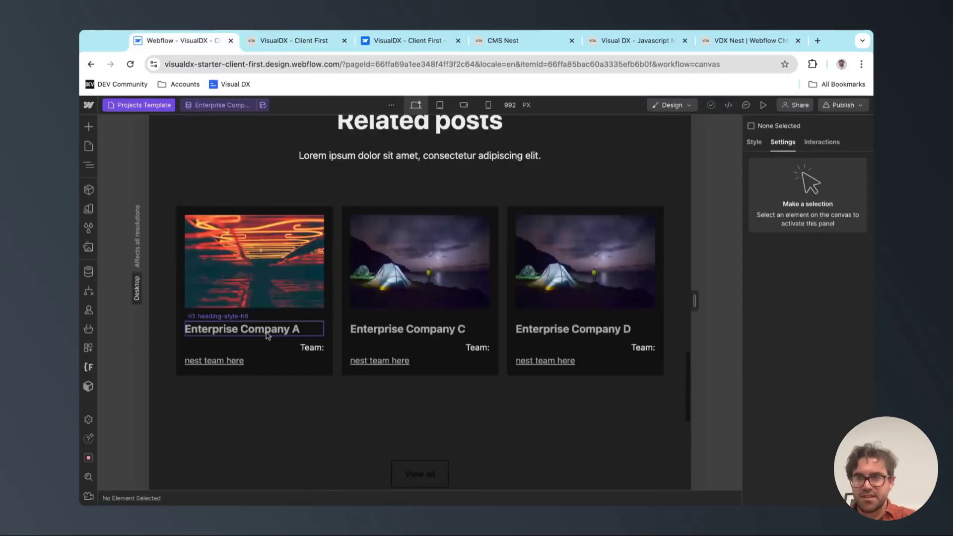
click(234, 361)
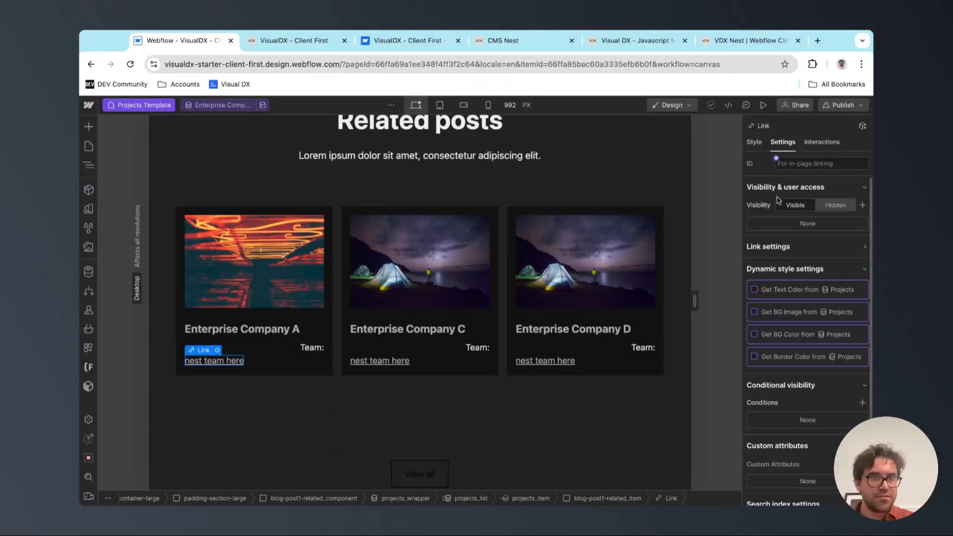
click(217, 350)
click(216, 233)
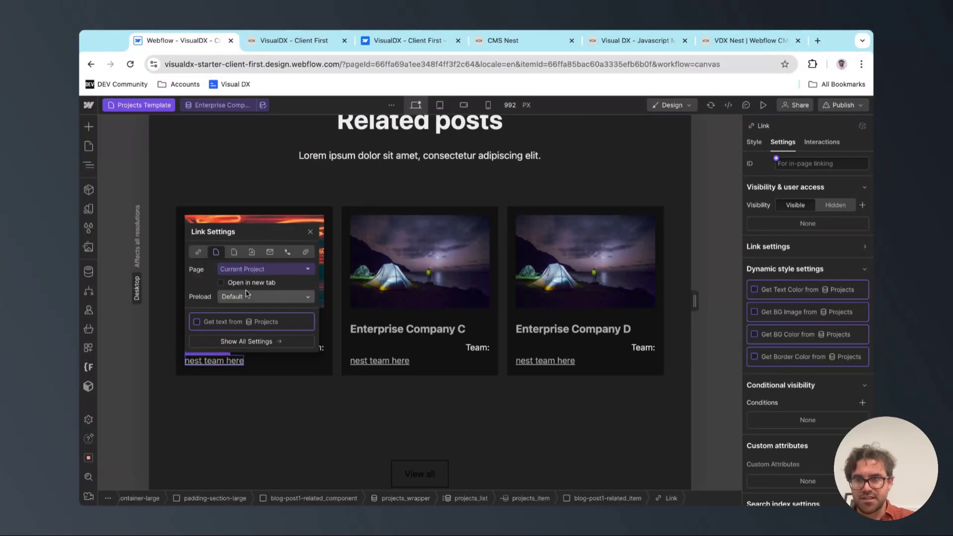
scroll(821, 454, down, 1)
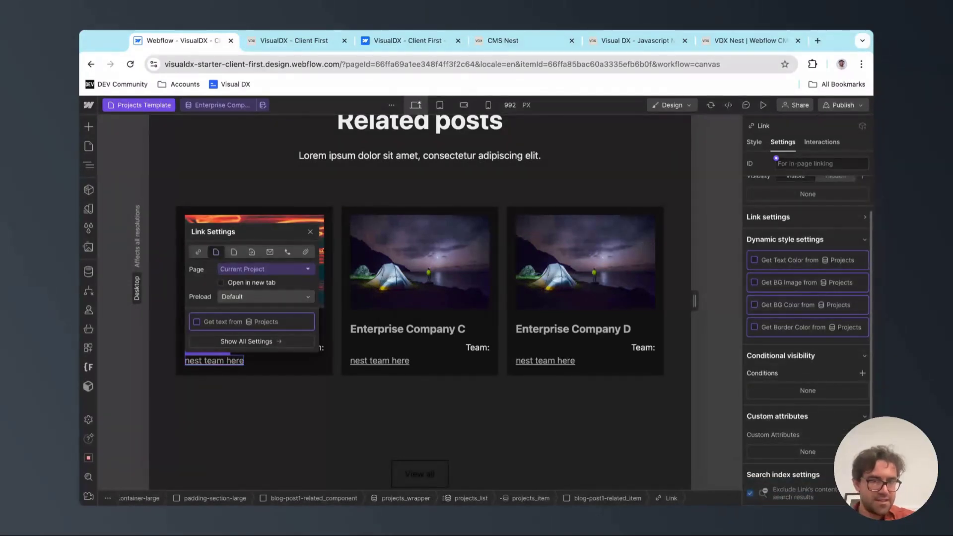
click(862, 434)
text(vdx-ne)
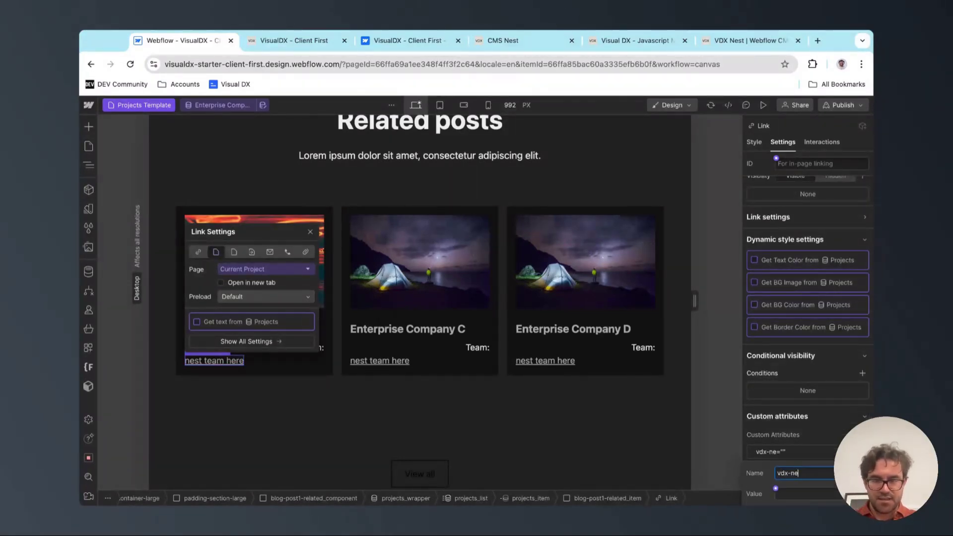
text(st-link="team)
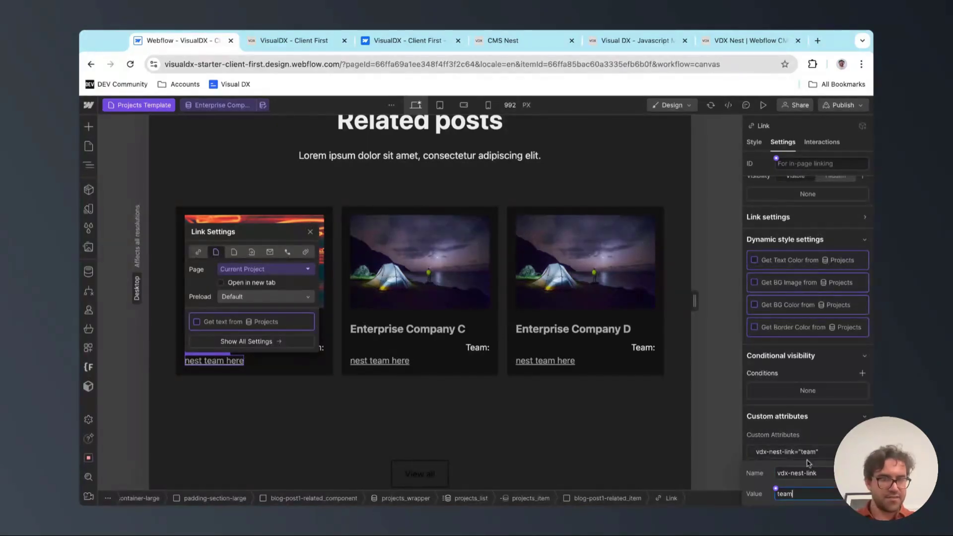
Publish the site and reload the published enterprise-website-redesign project page
click(843, 105)
click(809, 277)
click(305, 40)
key(super+r)
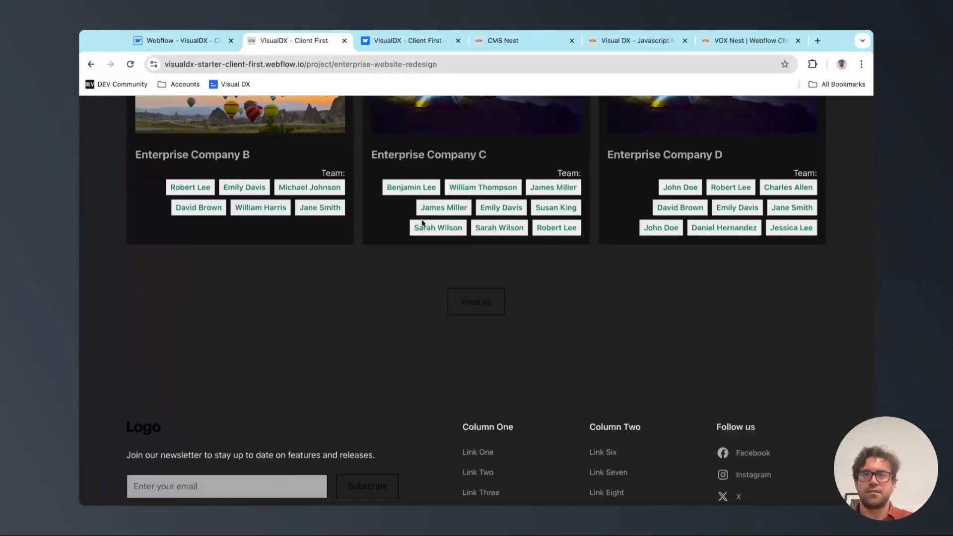
Examine the team lists nested in the Related posts cards on the published project page
scroll(372, 211, up, 20)
scroll(373, 213, down, 20)
scroll(375, 212, down, 6)
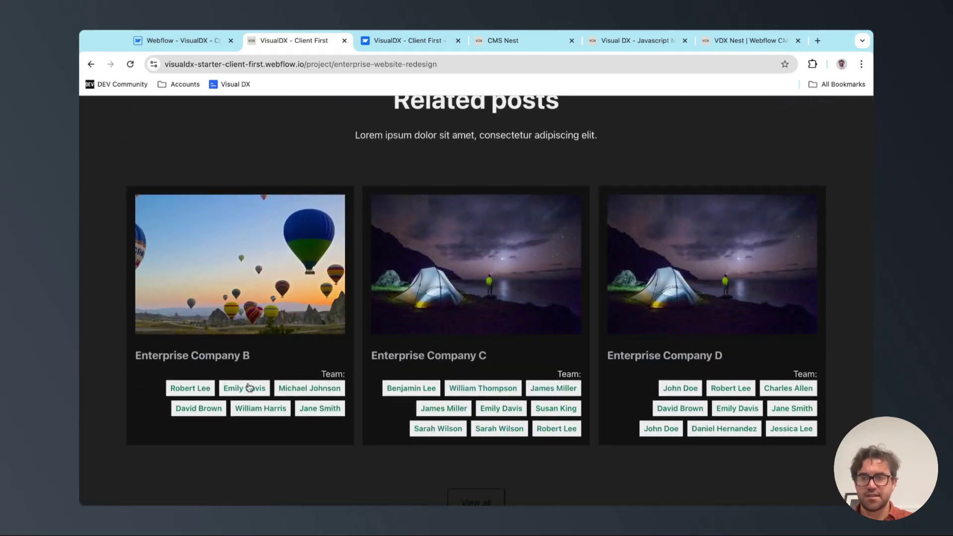
scroll(315, 219, up, 3)
scroll(314, 219, down, 2)
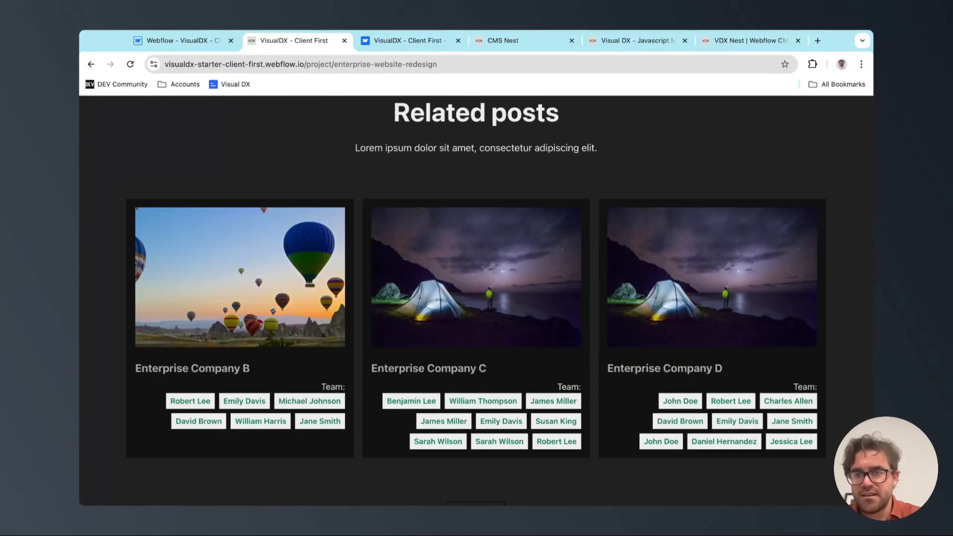